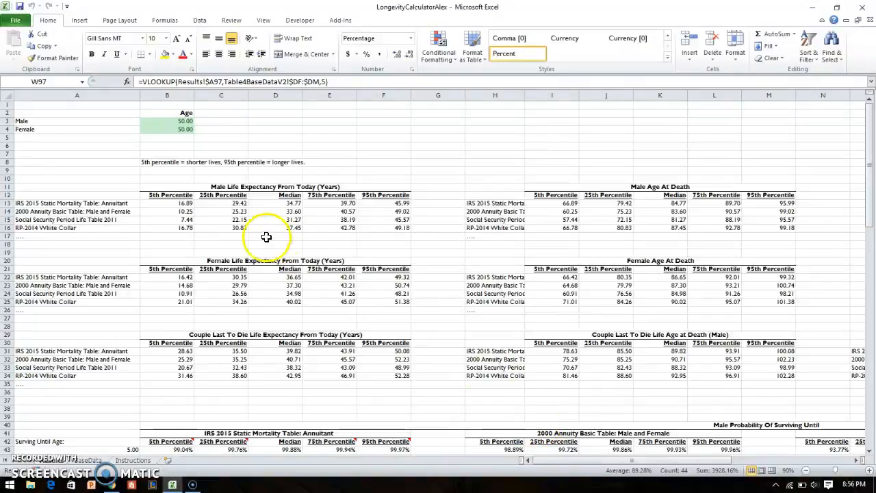
# Review the male and female age inputs and the male life expectancy and age-at-death tables on the results sheet.
pyautogui.click(177, 120)
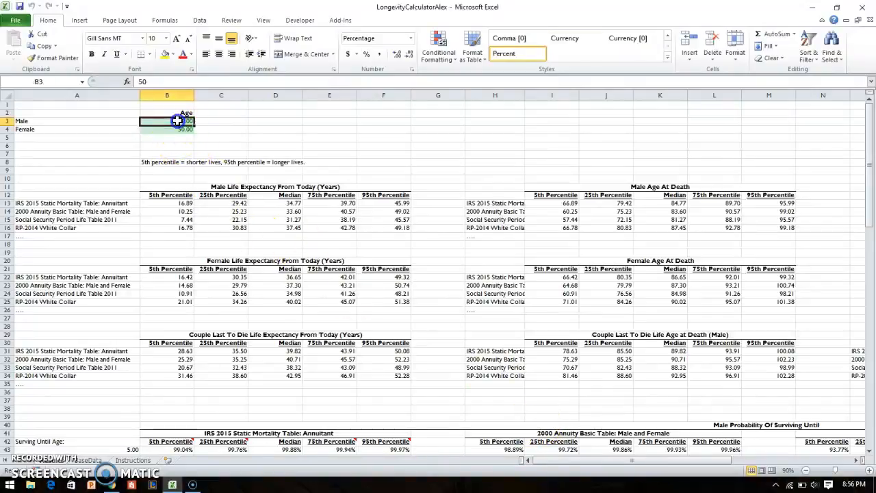
pyautogui.click(179, 130)
pyautogui.click(86, 202)
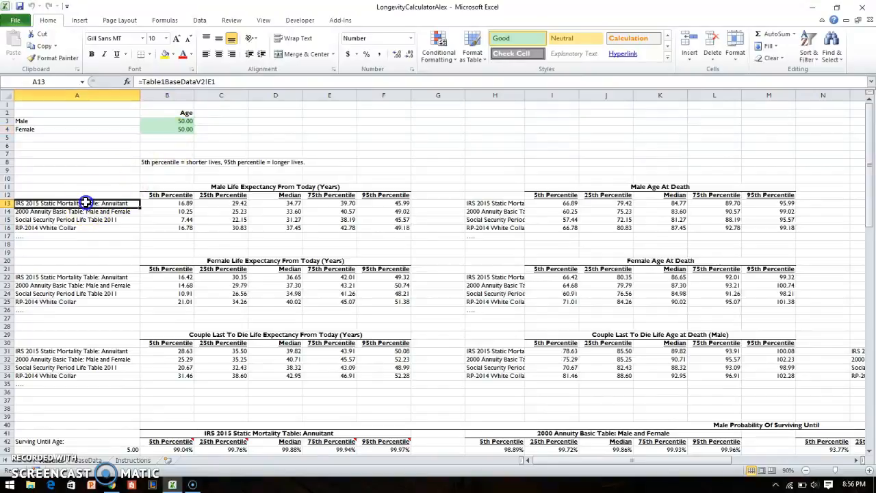
pyautogui.moveTo(85, 203); pyautogui.dragTo(77, 232)
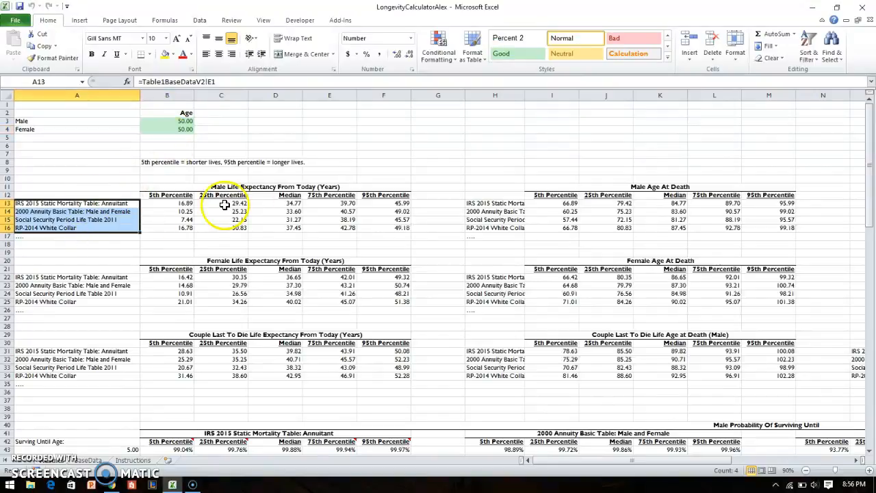
pyautogui.click(284, 205)
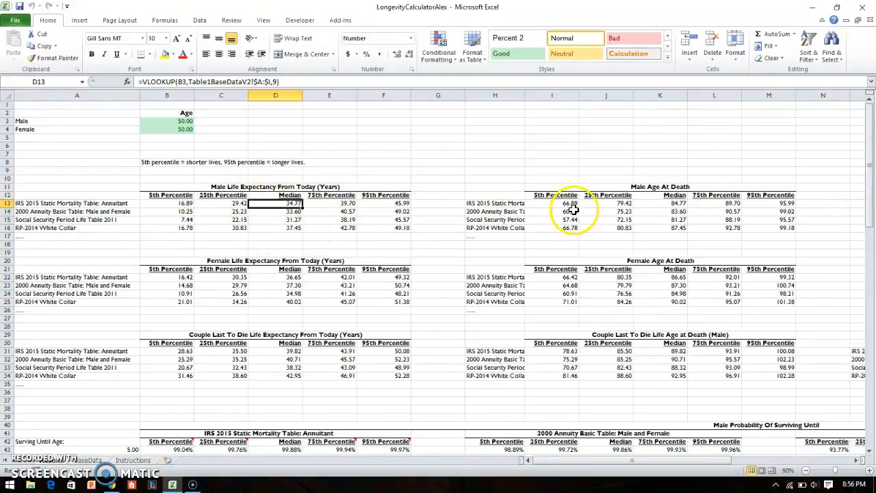
pyautogui.click(658, 211)
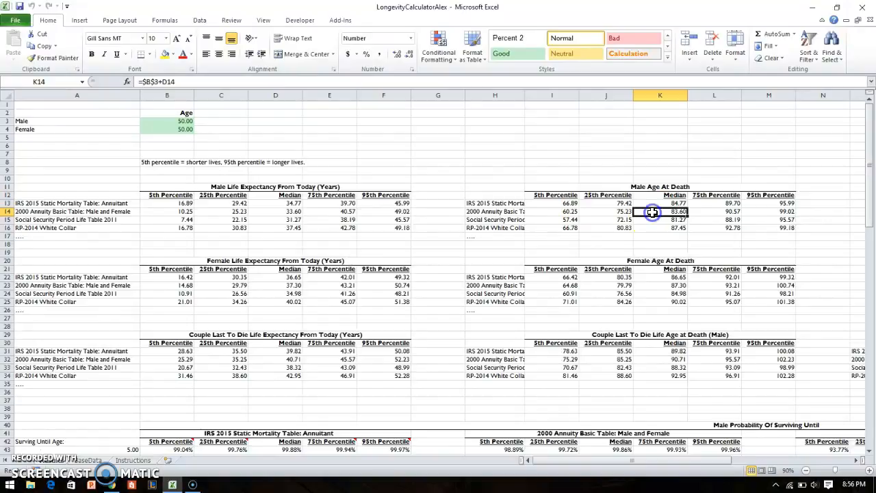
# Review the female and couple last-to-die life expectancy tables and their matching age-at-death tables.
pyautogui.click(236, 279)
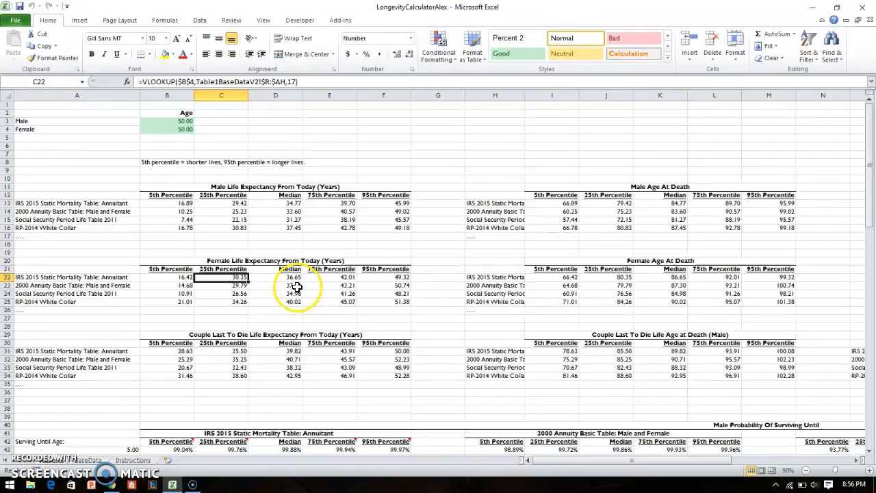
pyautogui.click(661, 286)
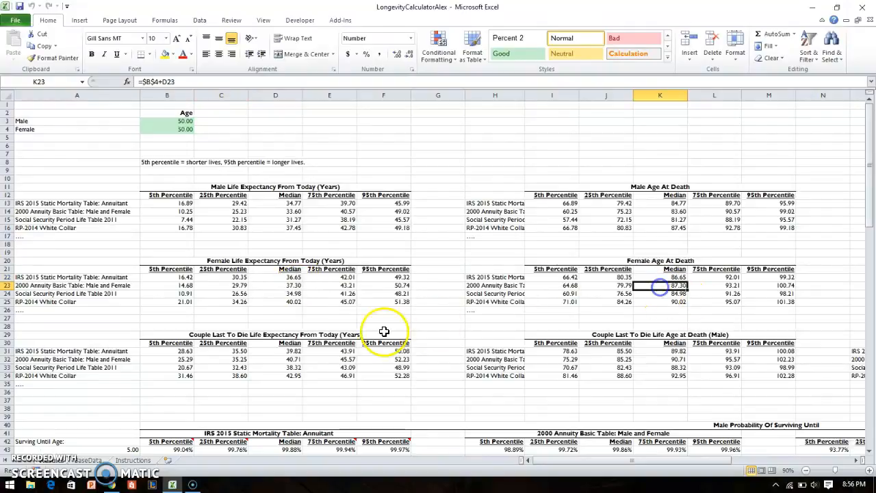
pyautogui.click(267, 359)
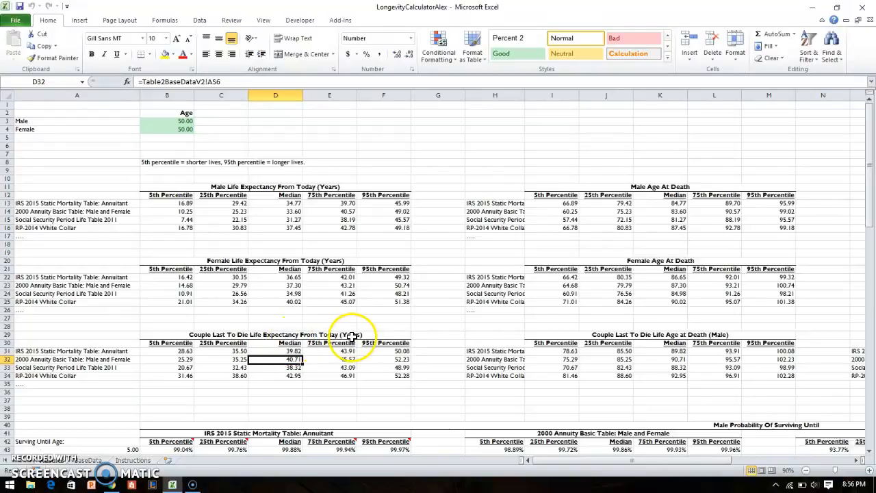
pyautogui.moveTo(727, 460); pyautogui.dragTo(775, 455)
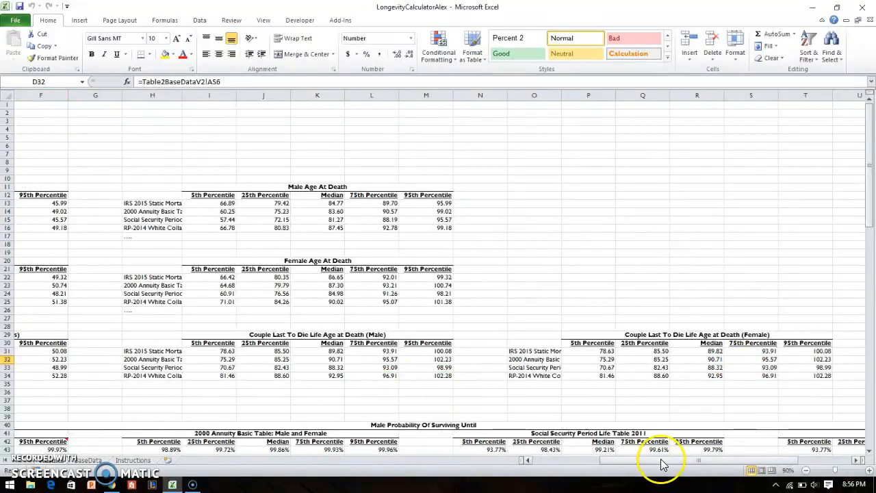
pyautogui.moveTo(662, 466); pyautogui.dragTo(614, 462)
# Examine the male survival probability tables and read the comments on the percentile headings of the IRS 2015 Annuitant table.
pyautogui.scroll(-7, 235, 360)
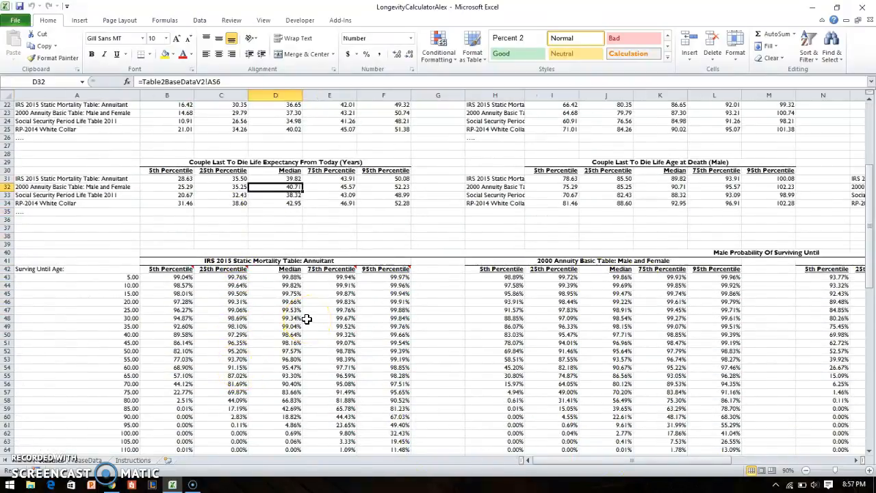
pyautogui.scroll(-1, 306, 319)
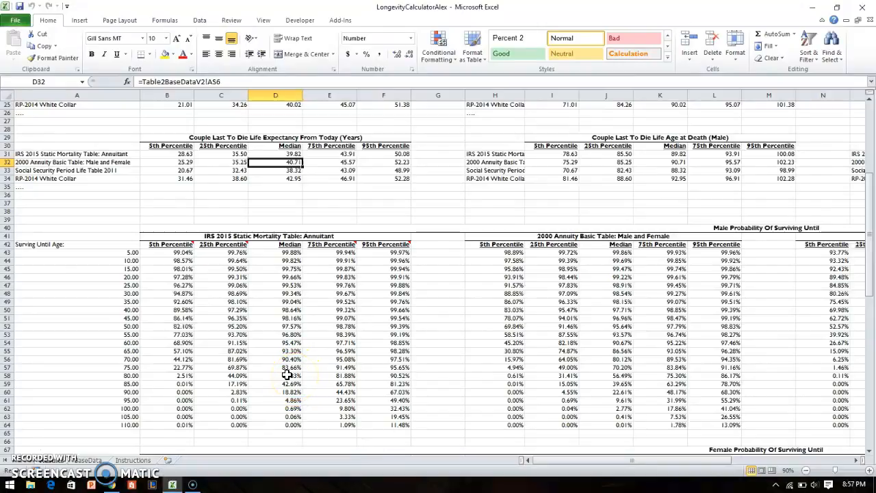
pyautogui.moveTo(179, 244)
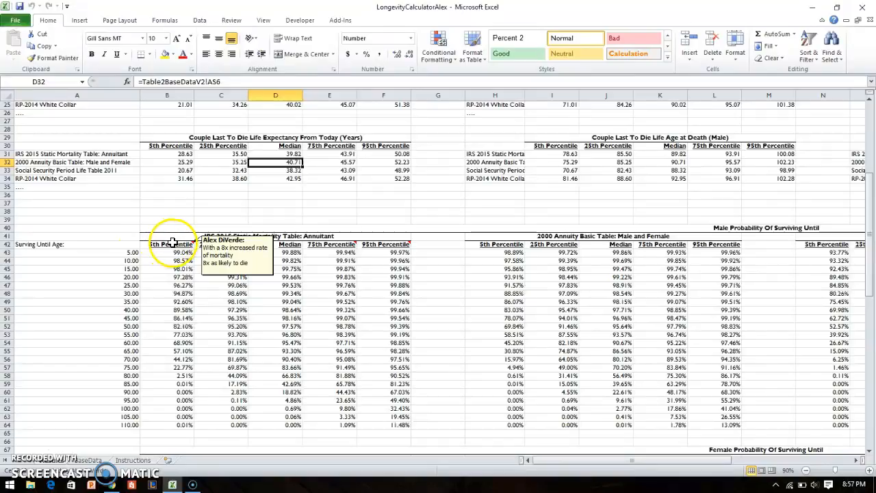
pyautogui.moveTo(342, 246)
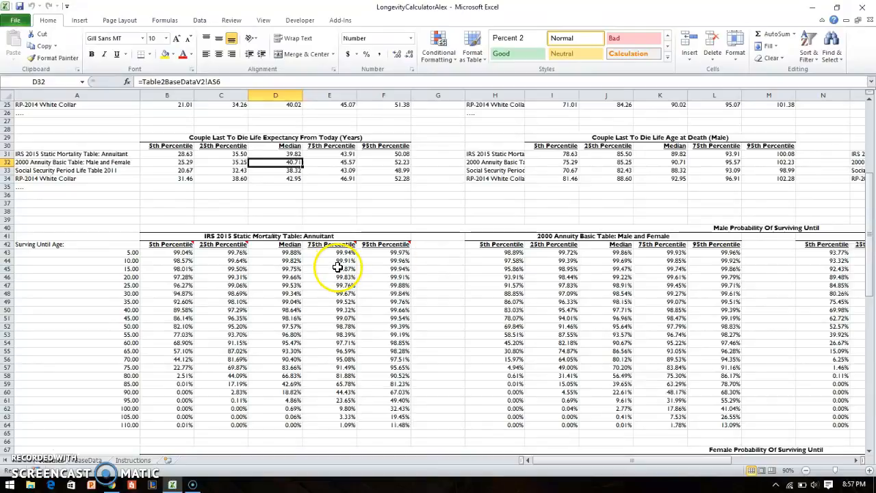
pyautogui.moveTo(380, 247)
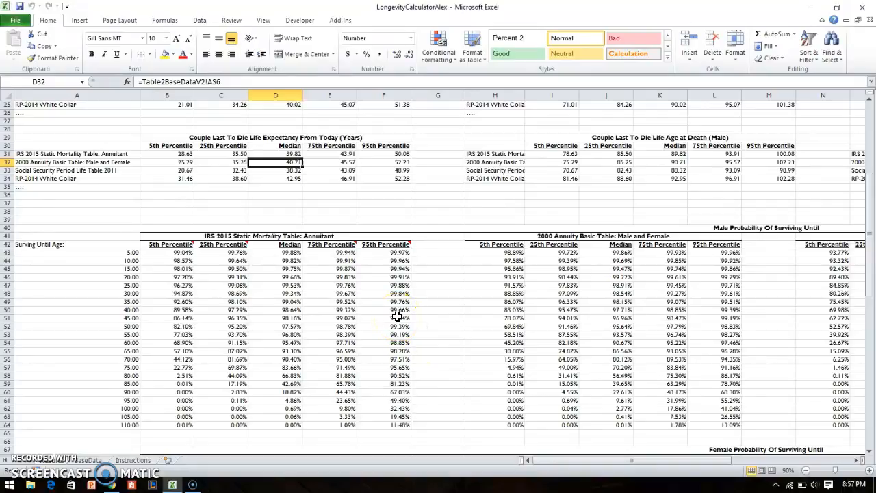
# Review the update instructions and the Table 1 death probabilities in BaseData, then return to the IRS Static Mortality entry in the Instructions sheet.
pyautogui.click(133, 460)
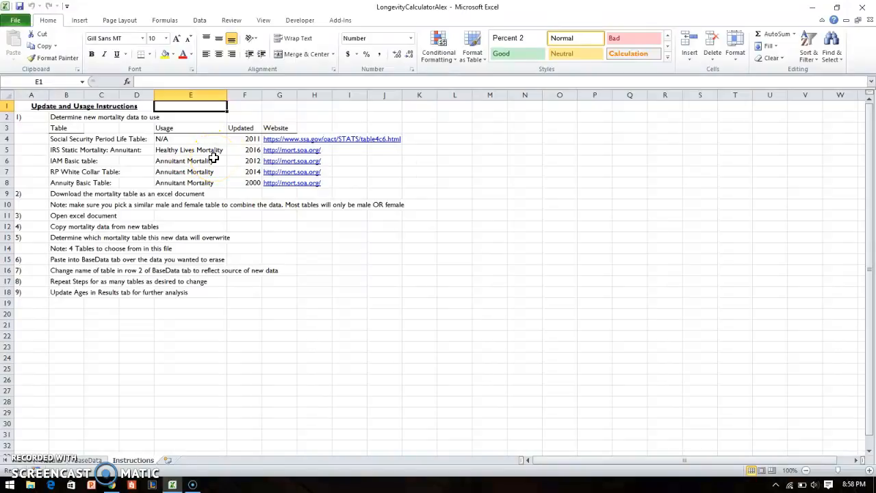
pyautogui.click(96, 458)
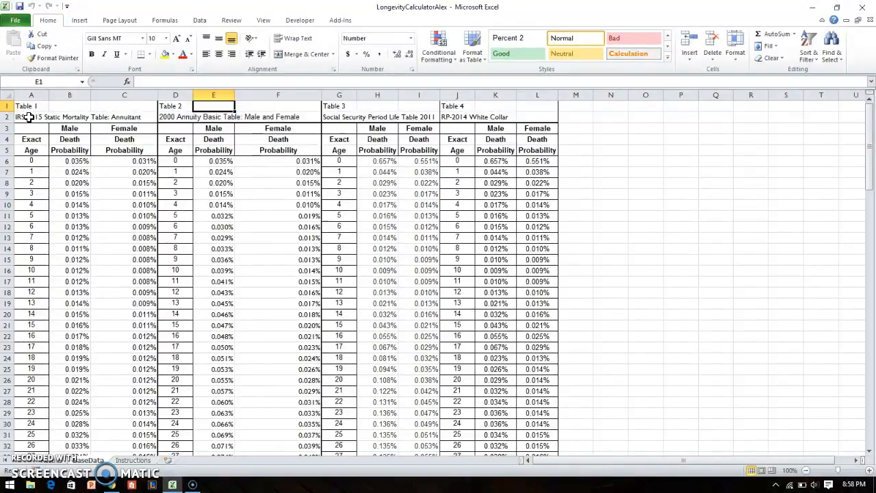
pyautogui.moveTo(64, 163); pyautogui.dragTo(135, 323)
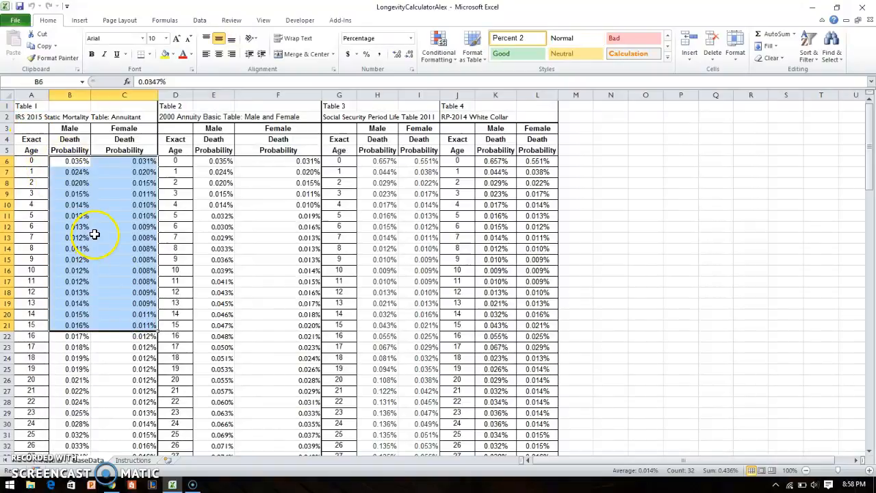
pyautogui.click(133, 459)
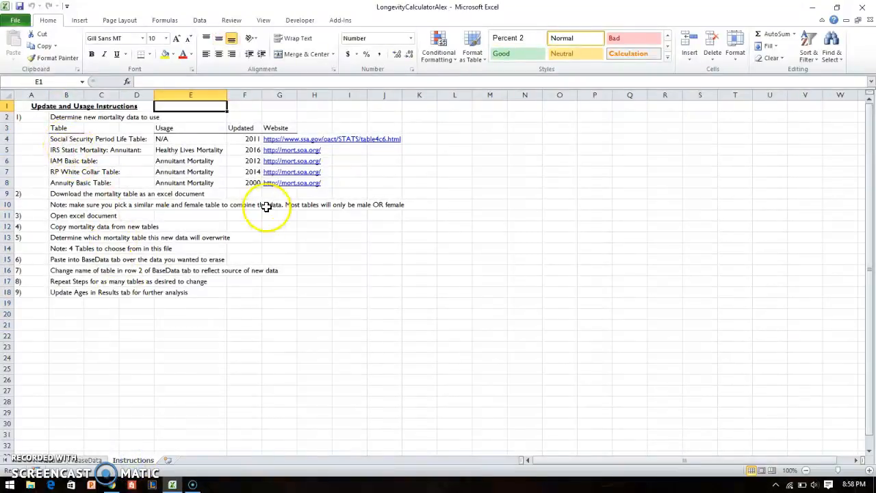
pyautogui.click(80, 151)
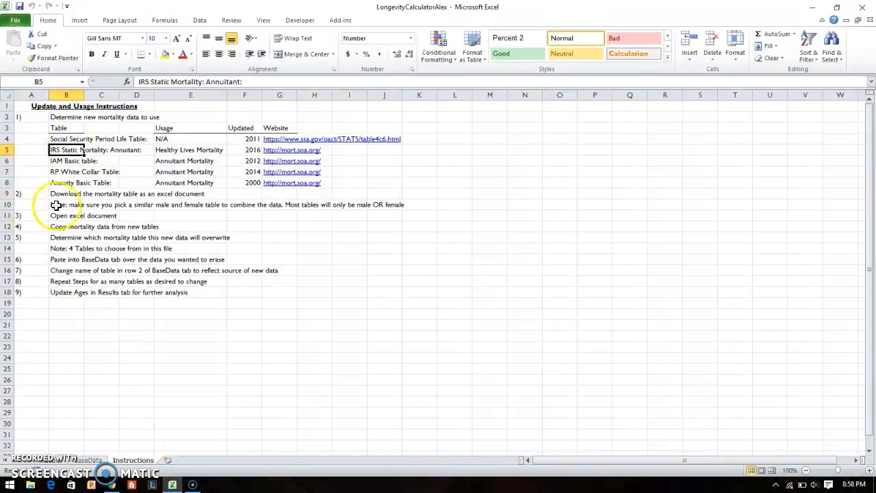
# Switch to the Society of Actuaries site in Chrome and examine the Annuitant Mortality tables for the United States of America.
pyautogui.click(113, 485)
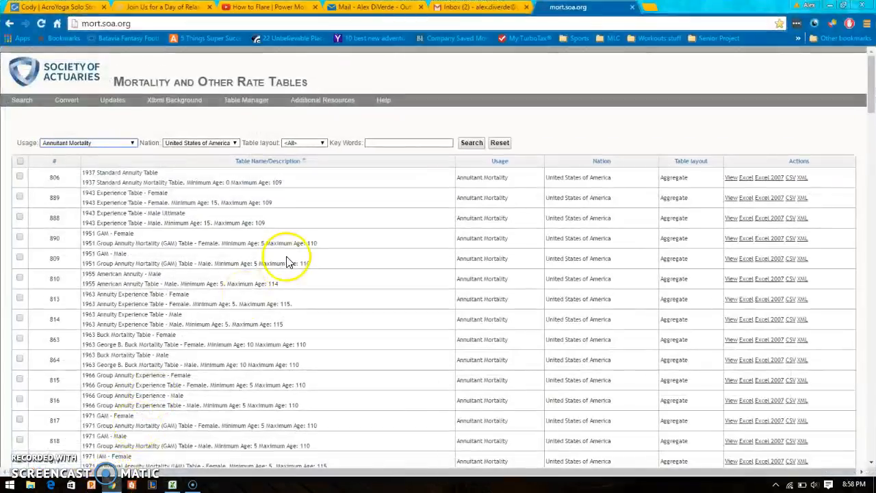
pyautogui.click(123, 144)
pyautogui.click(90, 167)
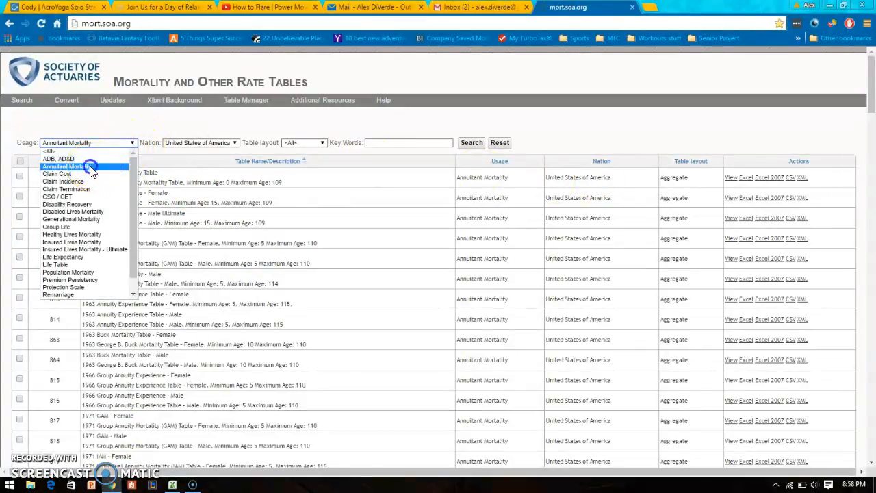
pyautogui.click(220, 145)
pyautogui.click(220, 145)
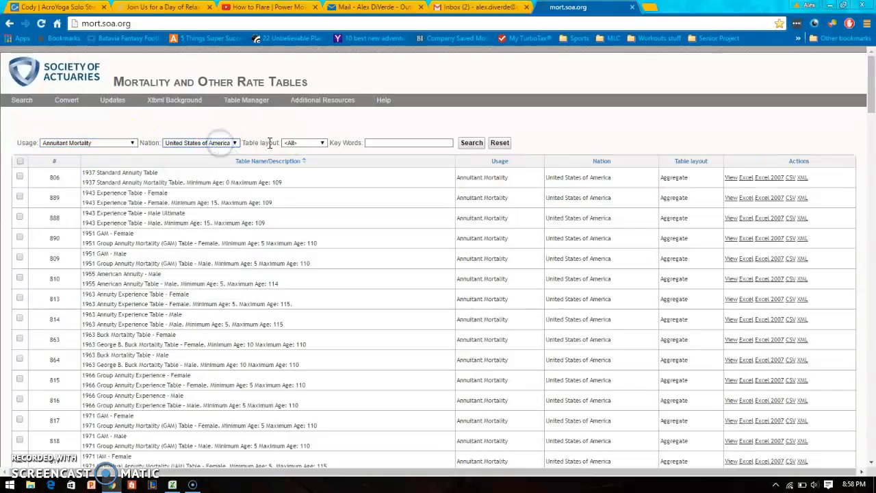
pyautogui.click(259, 161)
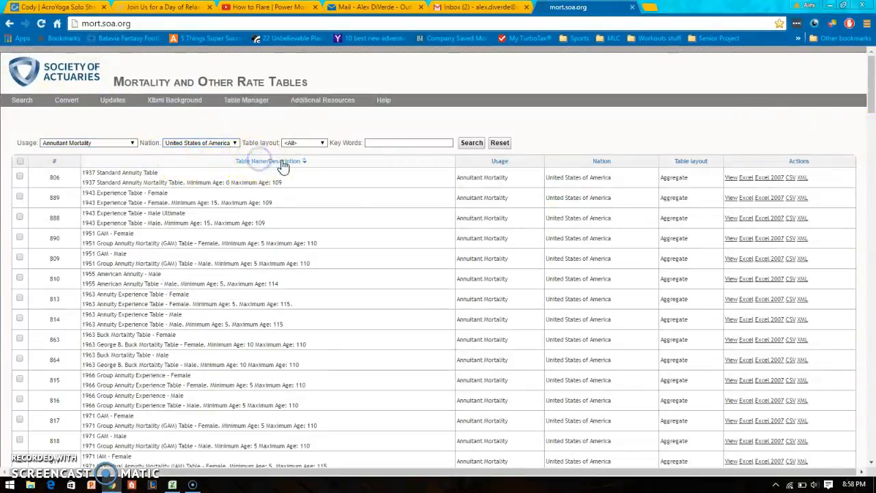
pyautogui.click(323, 165)
pyautogui.click(324, 164)
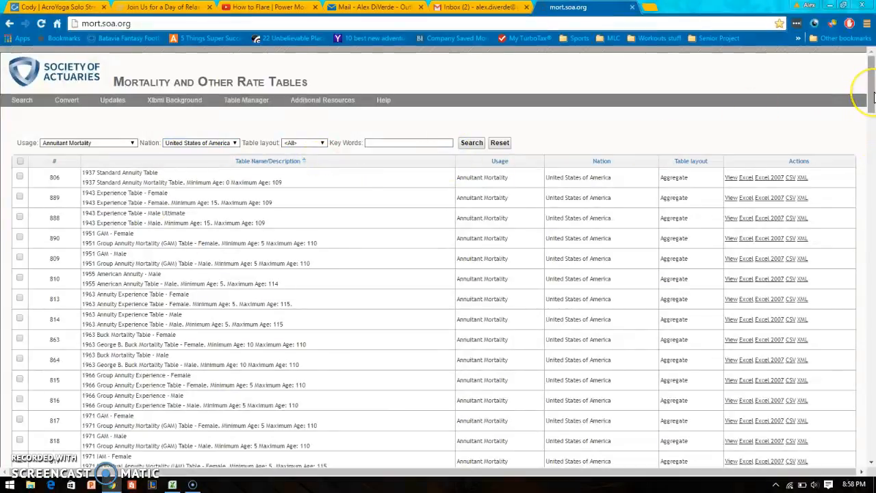
pyautogui.moveTo(871, 82); pyautogui.dragTo(807, 62)
# Filter the tables by Healthy Lives Mortality usage and locate the IRS 2016 Defined Benefit Static Mortality table for male annuitants.
pyautogui.click(109, 142)
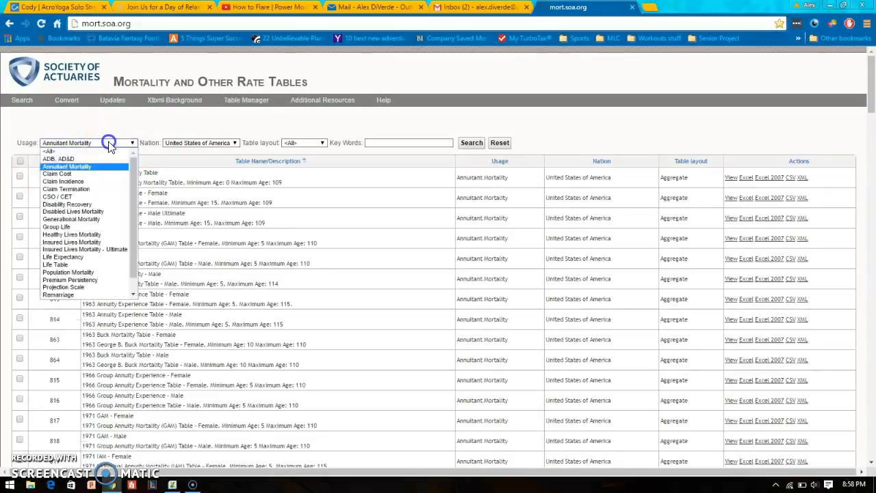
pyautogui.click(103, 234)
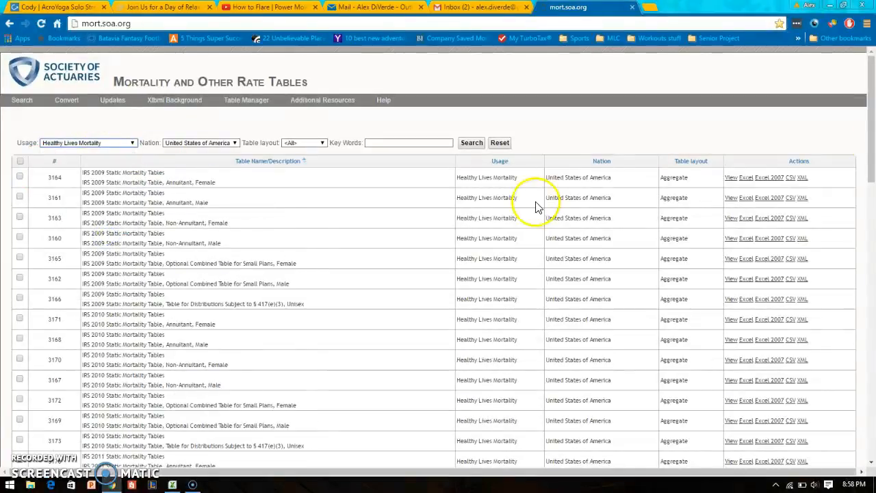
pyautogui.scroll(-4, 117, 205)
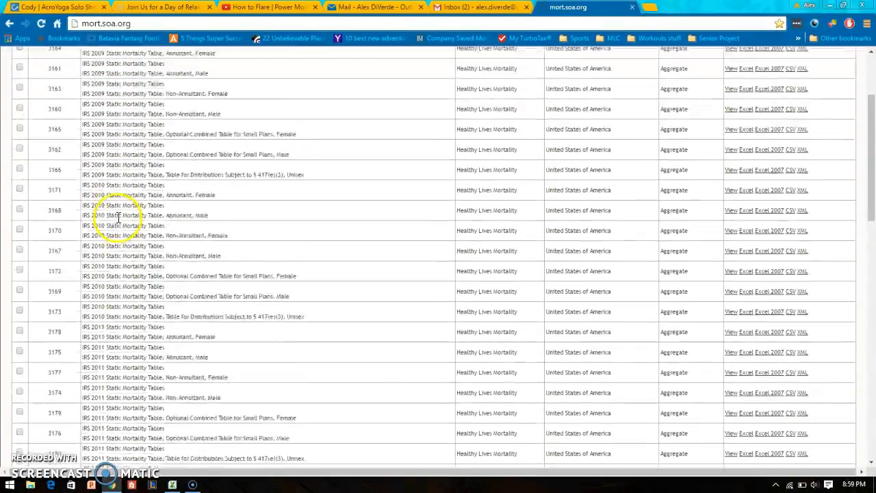
pyautogui.scroll(-8, 118, 217)
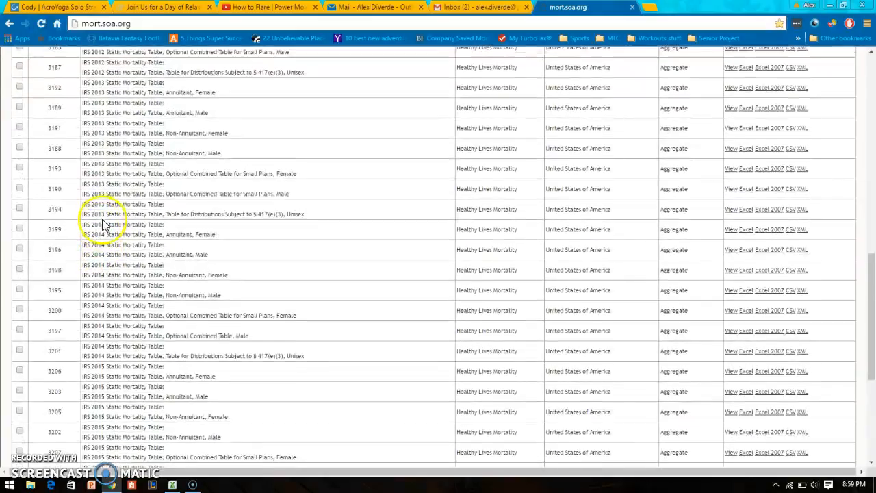
pyautogui.scroll(-3, 102, 224)
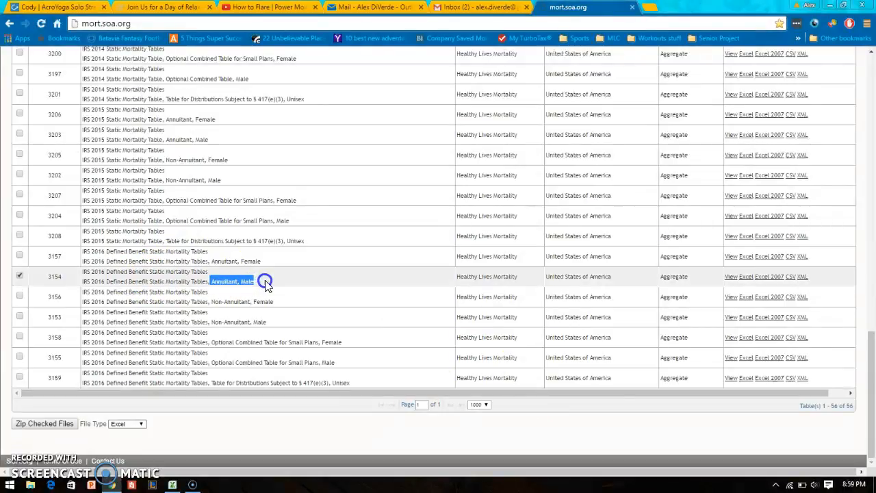
pyautogui.click(265, 283)
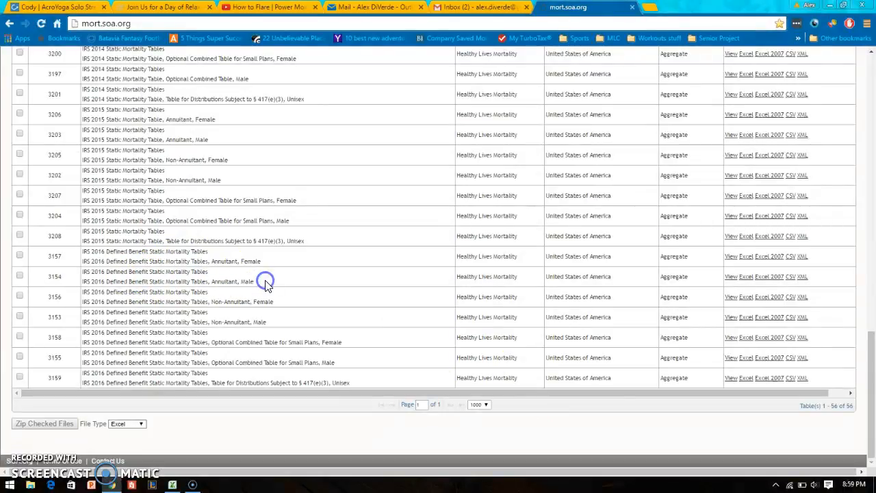
# Download the IRS 2016 Annuitant, Male table as an Excel file, open it in Excel and enable editing.
pyautogui.click(745, 282)
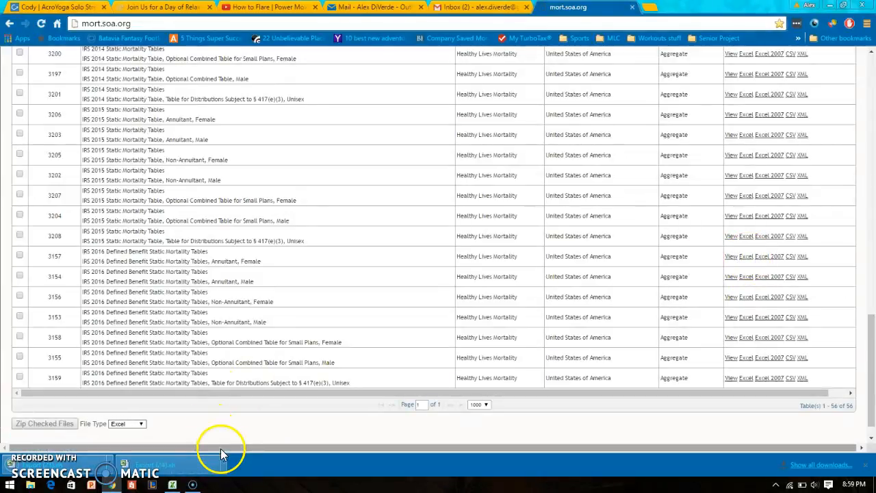
pyautogui.click(190, 470)
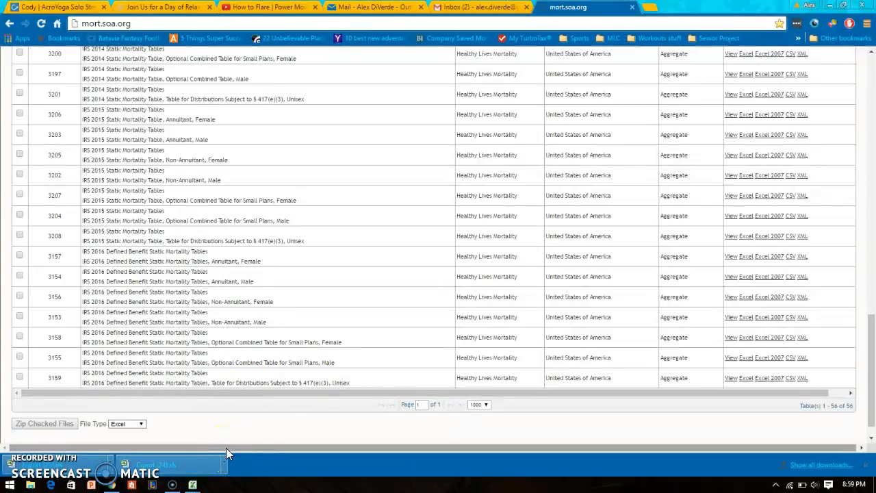
pyautogui.click(205, 485)
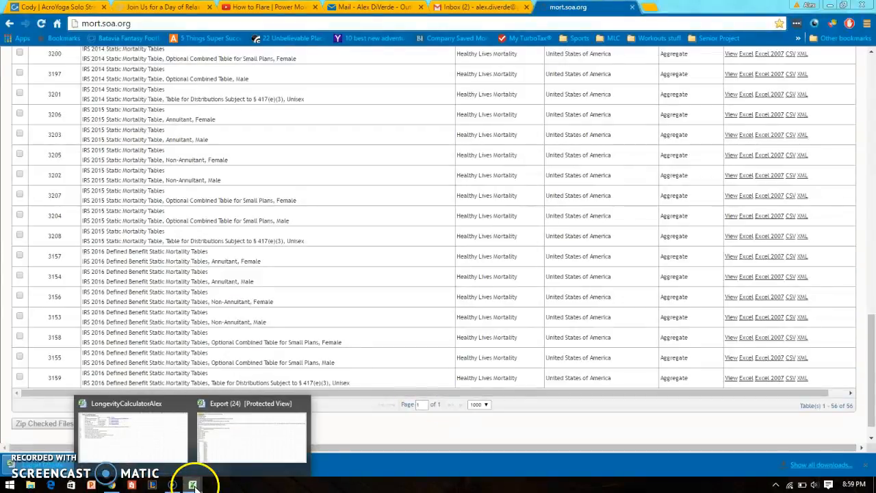
pyautogui.click(244, 438)
pyautogui.click(364, 38)
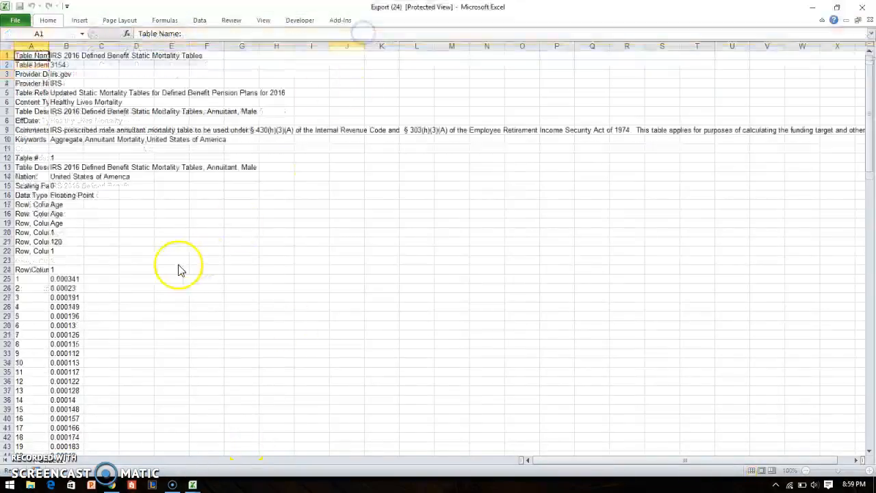
# Copy the male death probabilities for ages 1 to 120 from cells B25:B144 of the exported table.
pyautogui.click(81, 325)
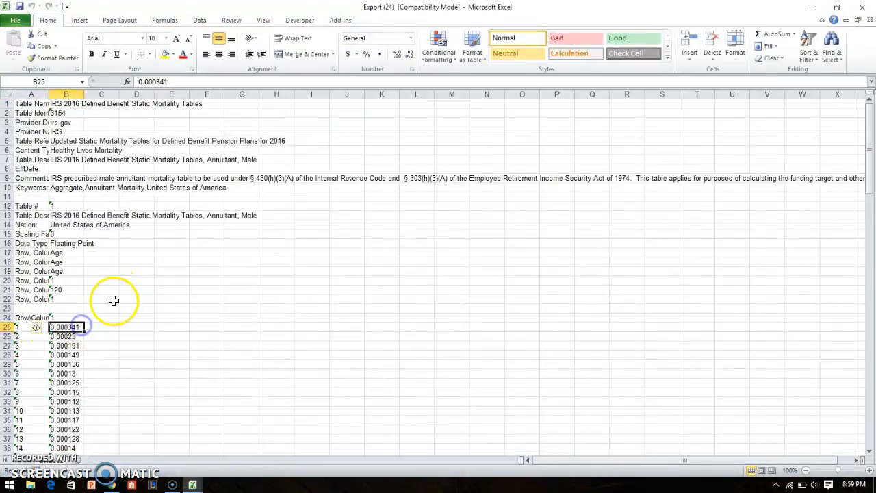
pyautogui.scroll(-1, 113, 302)
pyautogui.click(61, 266)
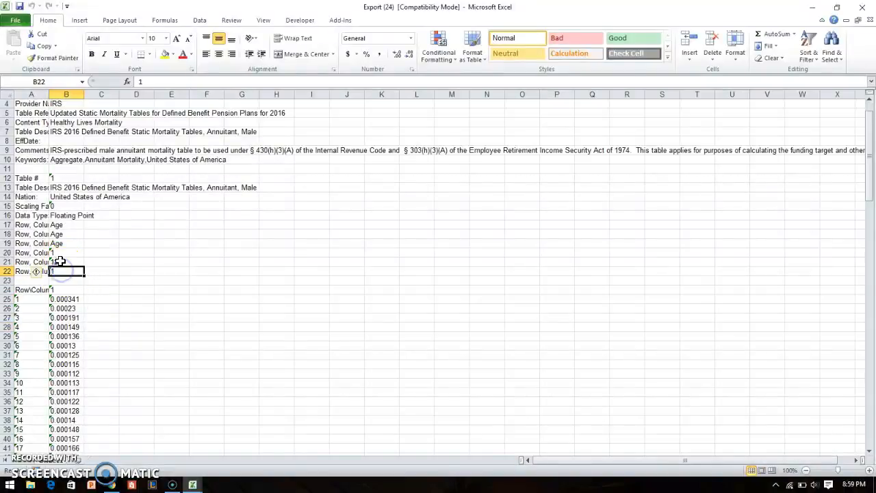
pyautogui.scroll(-2, 250, 341)
pyautogui.click(70, 243)
pyautogui.moveTo(69, 243); pyautogui.dragTo(65, 435)
pyautogui.hotkey('ctrl', 'c')
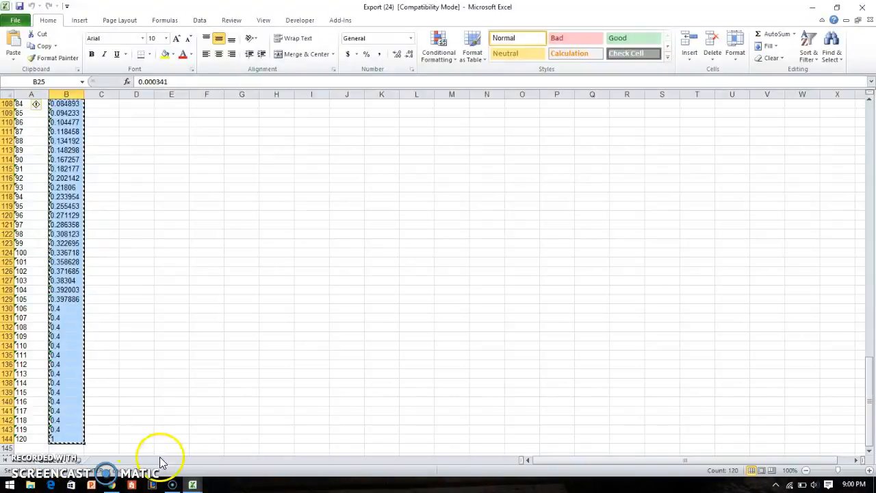
# Paste the male probabilities over Table 1's male column from B6 in LongevityCalculatorAlex's BaseData sheet and convert them to numbers.
pyautogui.click(192, 485)
pyautogui.click(136, 431)
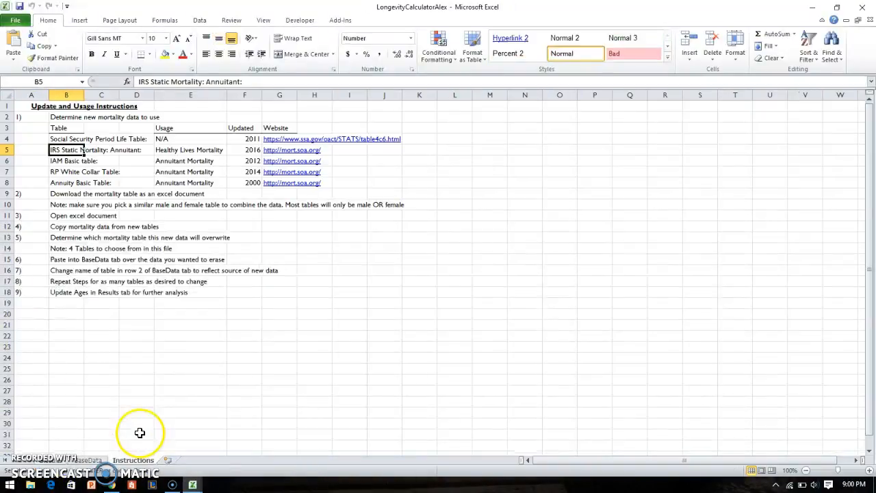
pyautogui.click(81, 460)
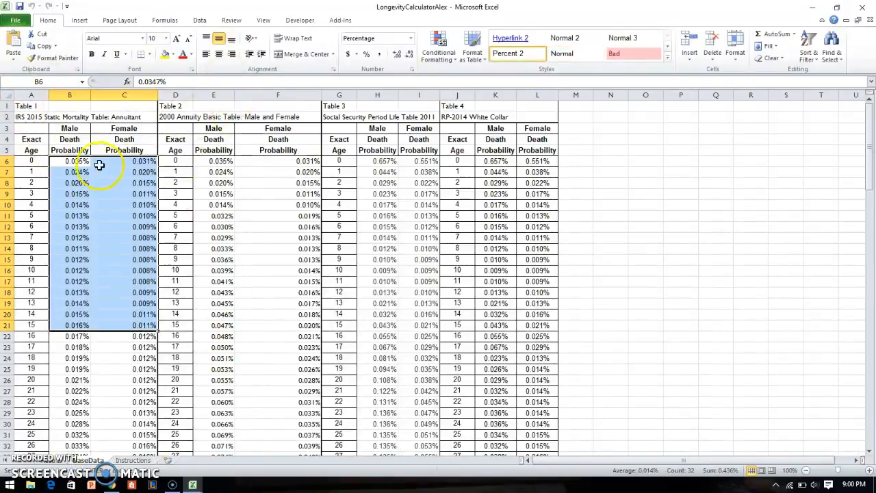
pyautogui.click(65, 162)
pyautogui.rightClick(67, 161)
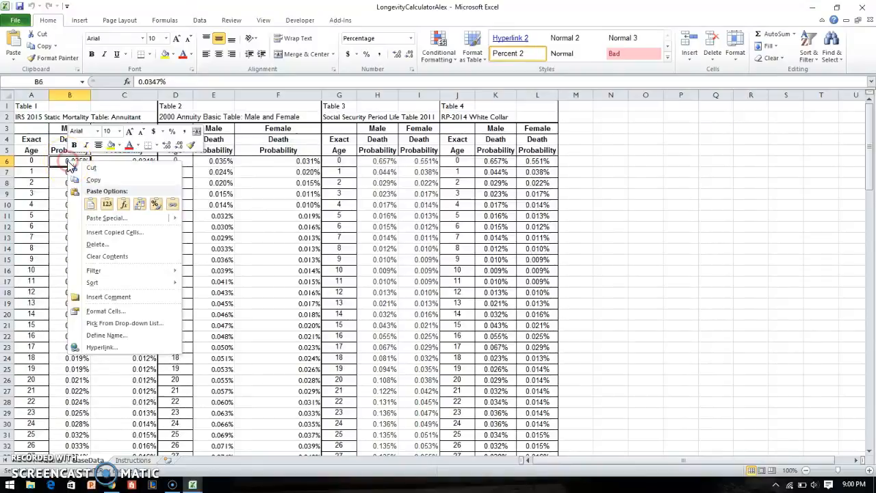
pyautogui.click(55, 162)
pyautogui.rightClick(56, 161)
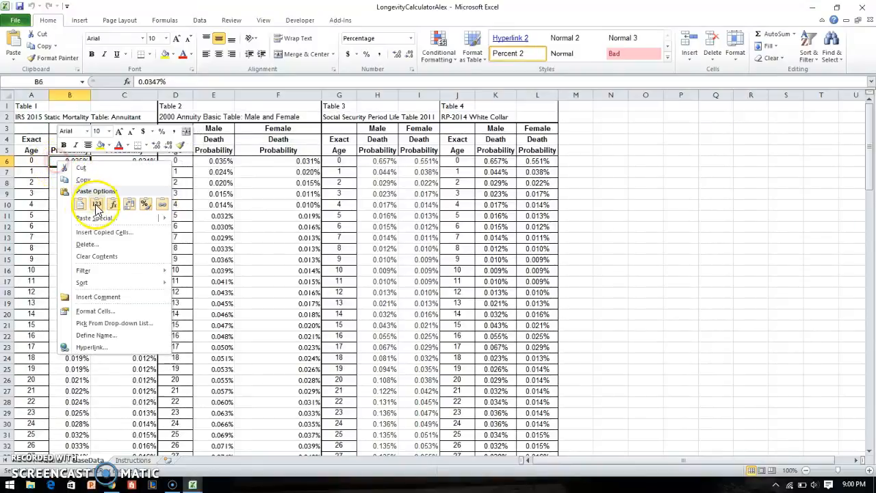
pyautogui.click(81, 204)
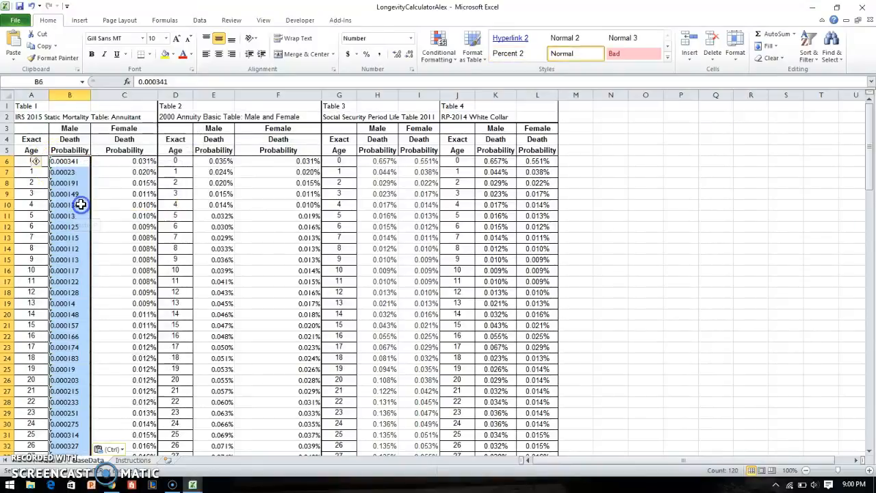
pyautogui.click(37, 162)
pyautogui.click(96, 192)
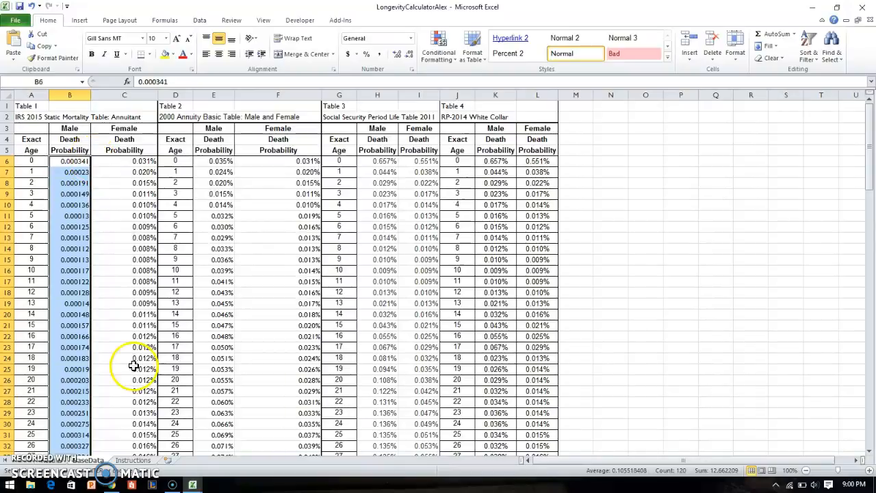
# Download the IRS 2016 Annuitant, Female table from the Society of Actuaries site in Chrome, open it in Excel and enable editing.
pyautogui.click(112, 485)
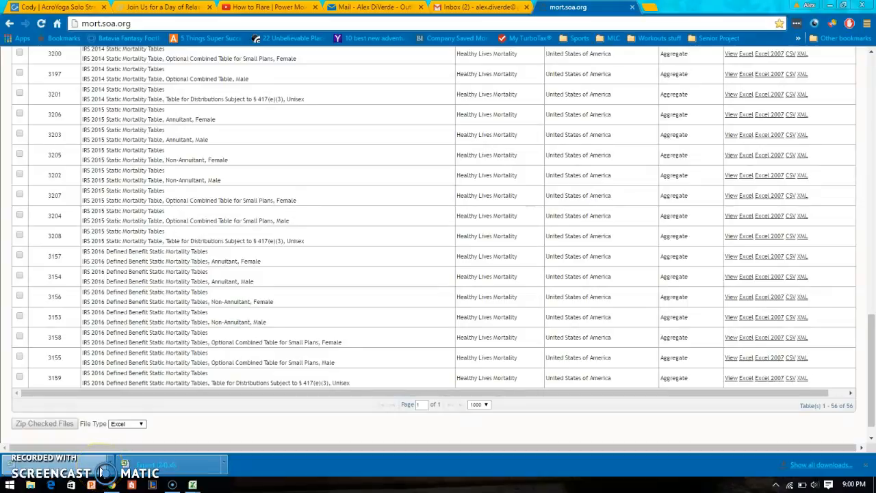
pyautogui.moveTo(195, 484)
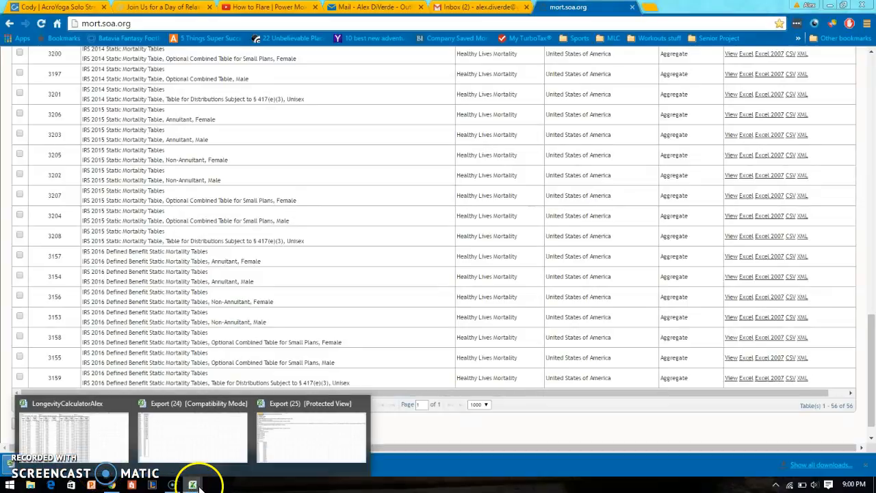
pyautogui.click(294, 442)
pyautogui.click(365, 37)
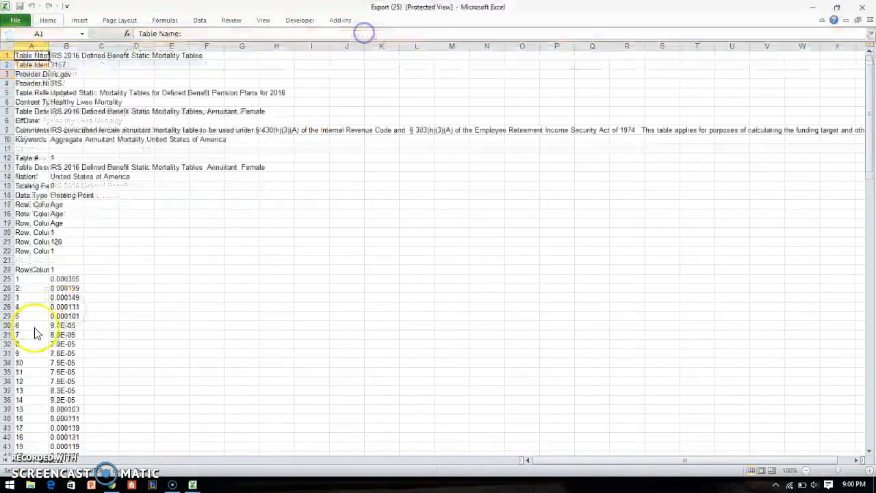
# Copy the female death probabilities for ages 1 to 120 from cells B25:B144 of the exported table.
pyautogui.click(75, 327)
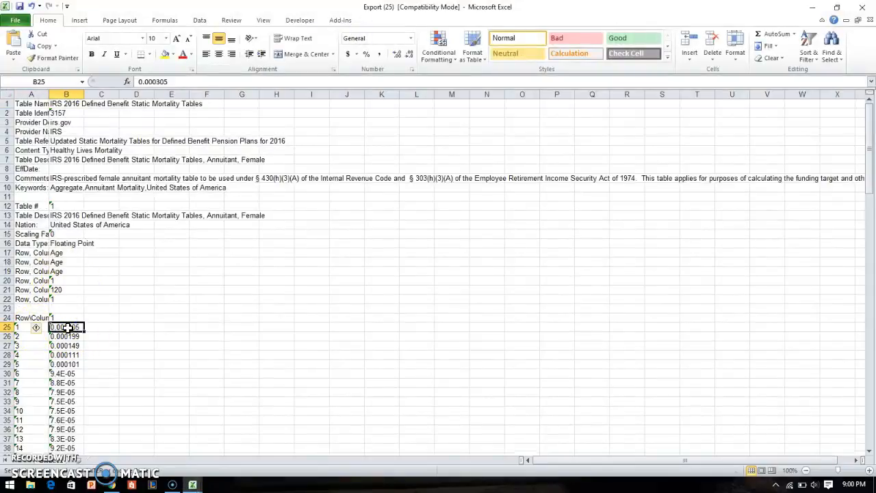
pyautogui.hotkey('ctrl', 'shift', 'Down')
pyautogui.hotkey('ctrl', 'shift', 'Up')
pyautogui.scroll(2, 106, 265)
pyautogui.click(72, 171)
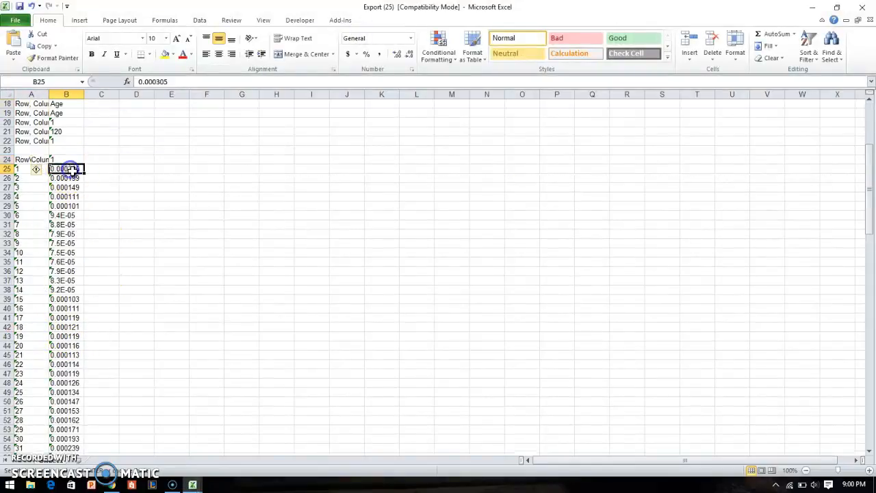
pyautogui.hotkey('ctrl', 'shift', 'Down')
pyautogui.hotkey('ctrl', 'c')
# Paste the female probabilities over Table 1's female column from C6 in the BaseData sheet and convert them to numbers.
pyautogui.click(192, 485)
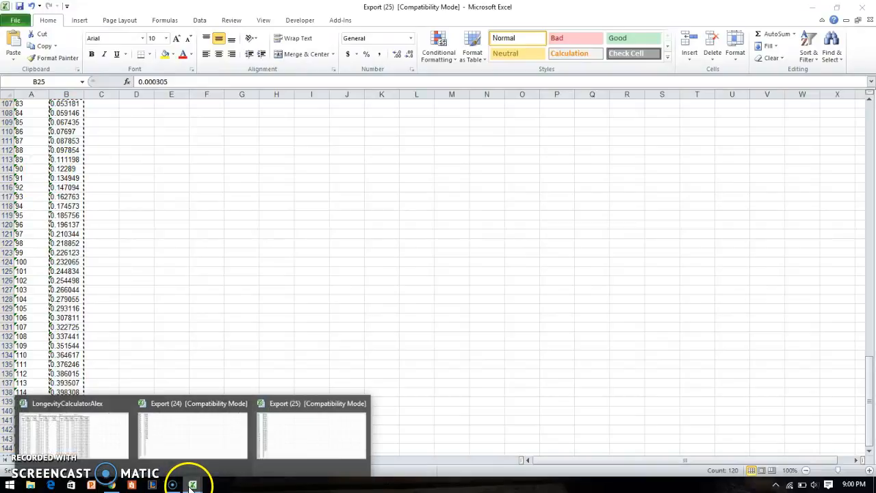
pyautogui.click(68, 438)
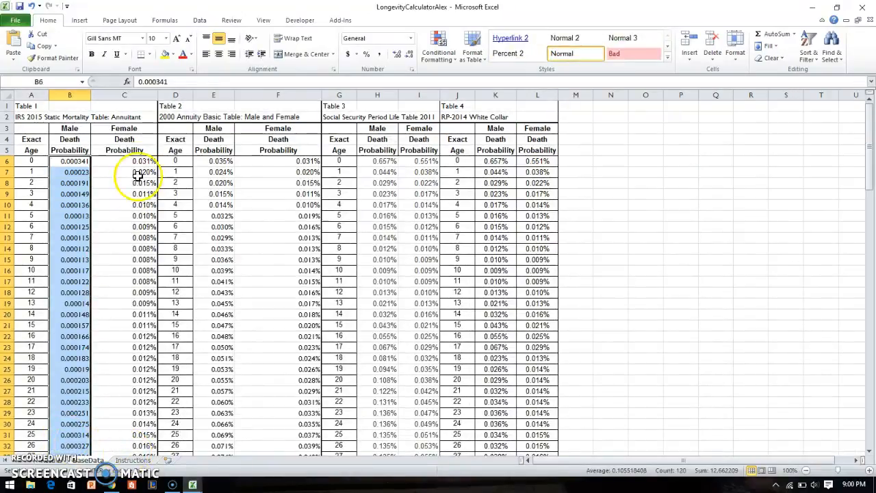
pyautogui.click(113, 161)
pyautogui.hotkey('ctrl', 'v')
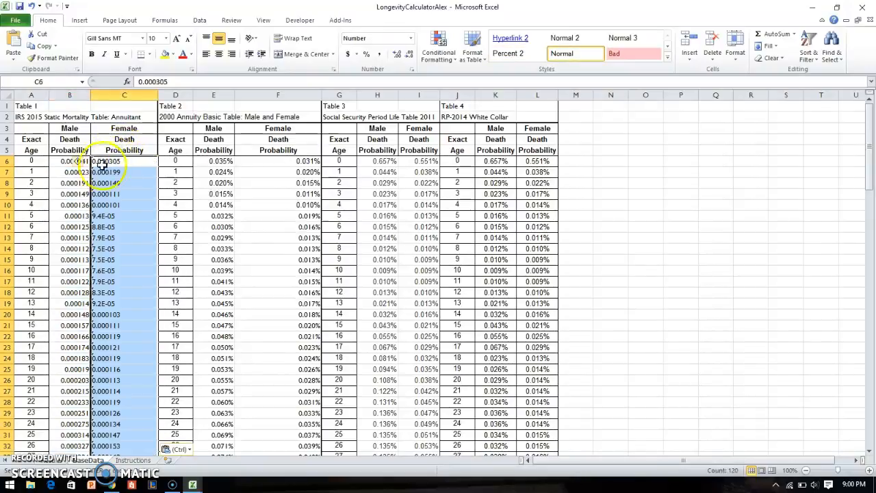
pyautogui.click(77, 161)
pyautogui.click(109, 189)
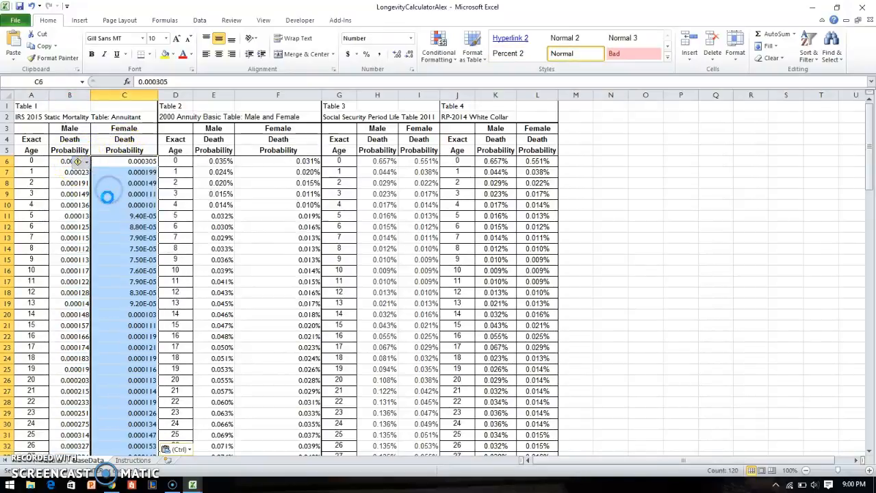
# Try changing the year in Table 1's title in cell A2 to 2016, and undo the edit.
pyautogui.click(38, 116)
pyautogui.doubleClick(41, 116)
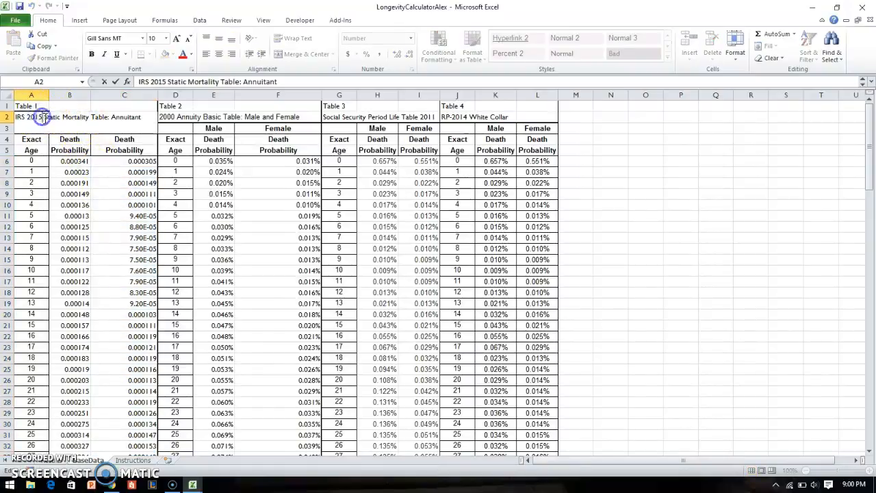
pyautogui.press('BackSpace')
pyautogui.write('6')
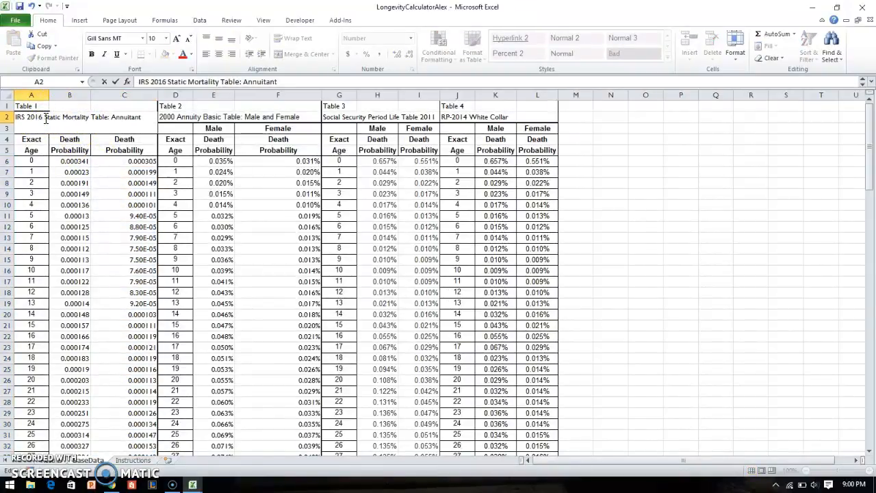
pyautogui.press('Return')
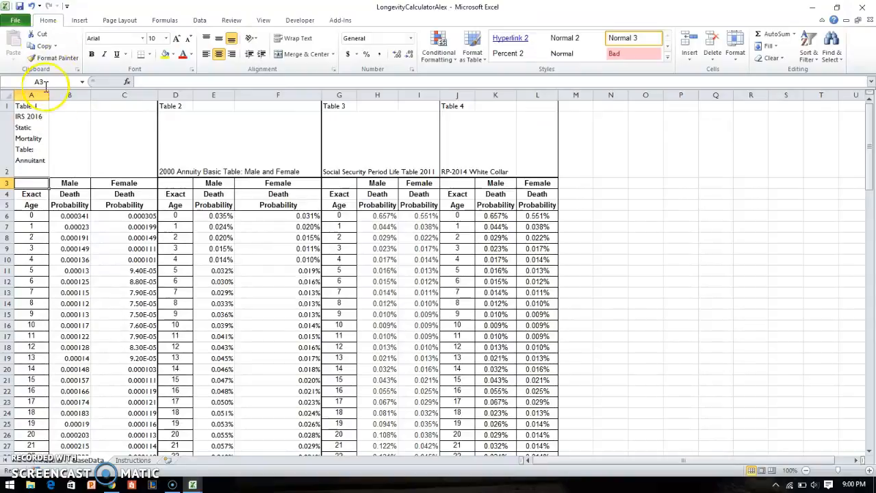
pyautogui.click(31, 7)
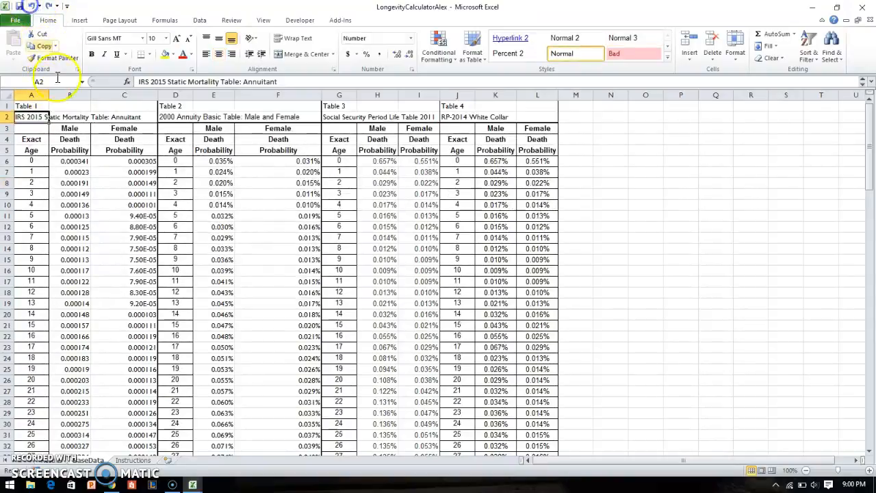
# Rename Table 1 in cell A2 as "IRS 2016 Static Mortality Table: Annuitant" and turn off text wrapping for the title.
pyautogui.click(166, 81)
pyautogui.press('BackSpace')
pyautogui.press('Return')
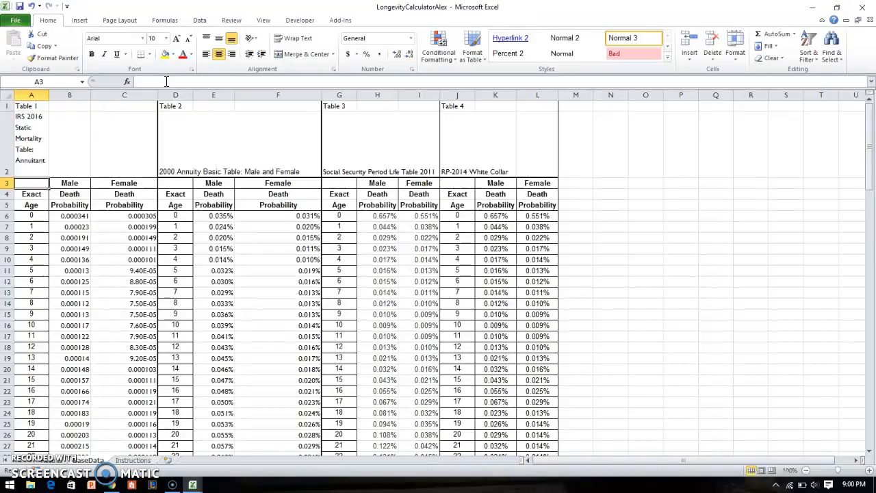
pyautogui.click(37, 145)
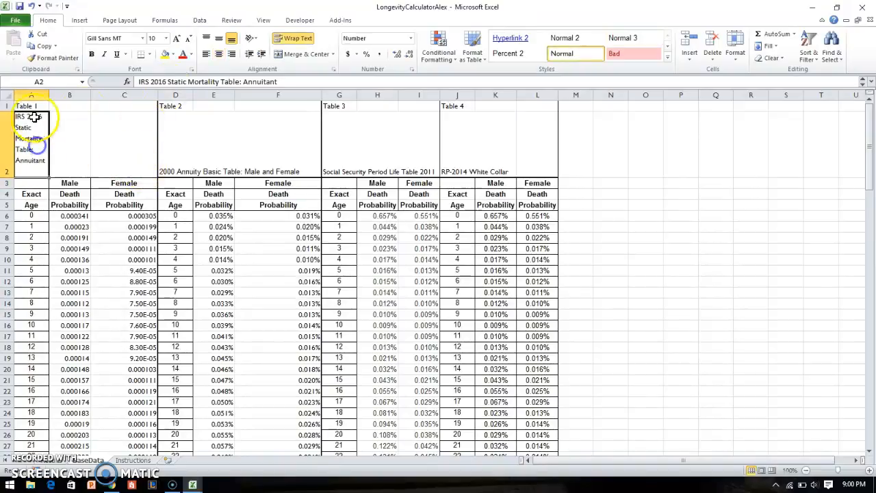
pyautogui.click(306, 38)
pyautogui.click(127, 279)
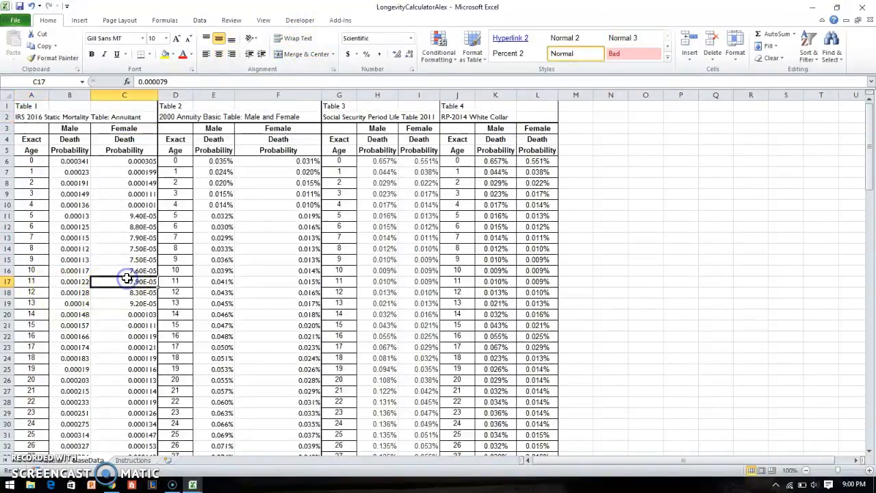
# Examine the life expectancy and age at death tables in the Results sheet, including the references behind the first table's name.
pyautogui.click(60, 460)
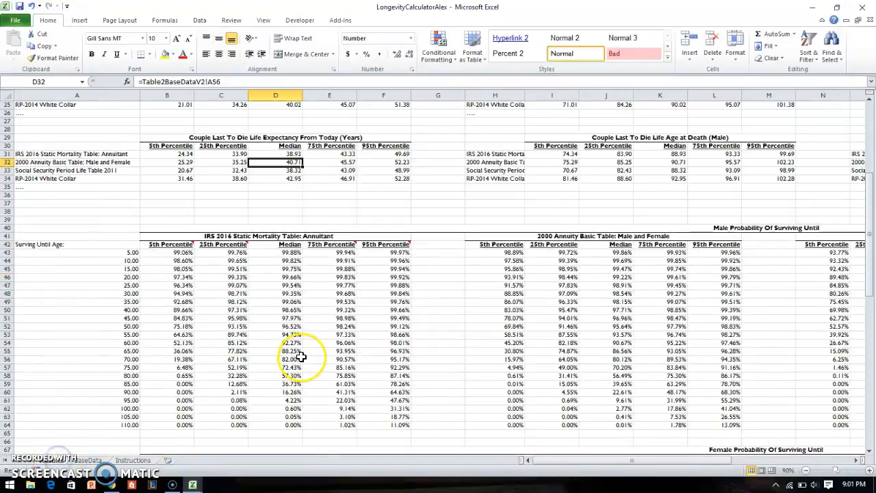
pyautogui.scroll(7, 301, 357)
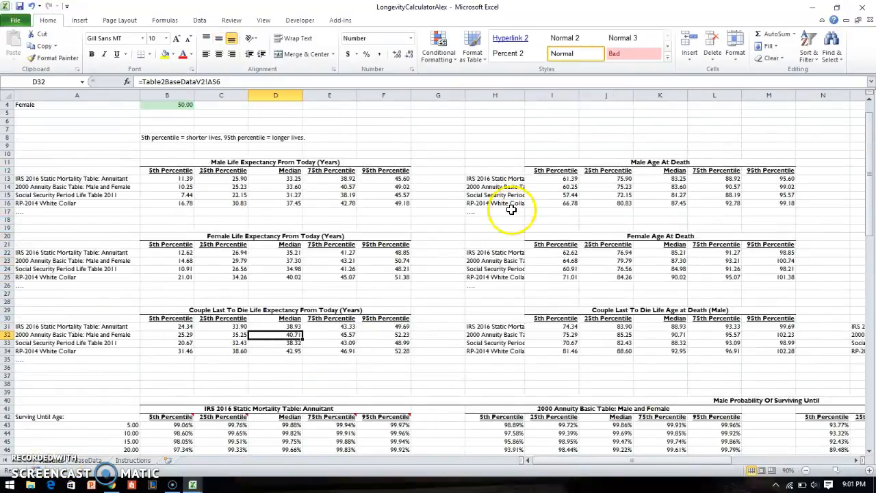
pyautogui.click(481, 178)
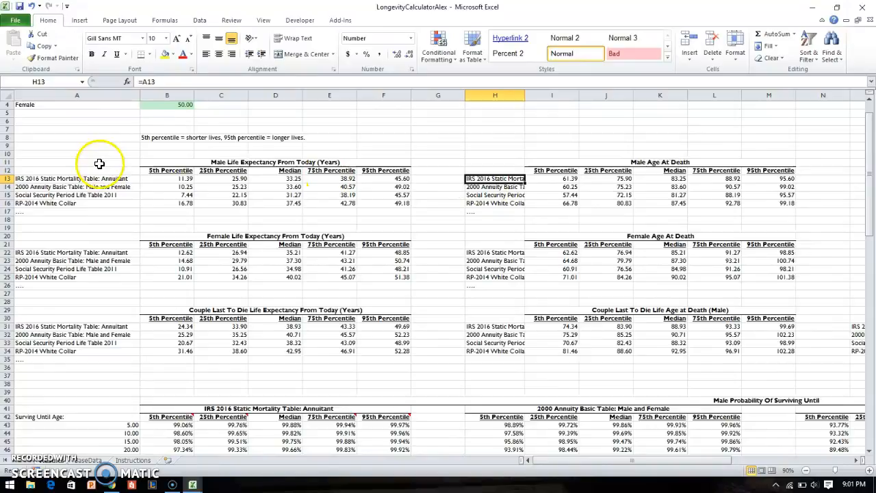
pyautogui.click(74, 177)
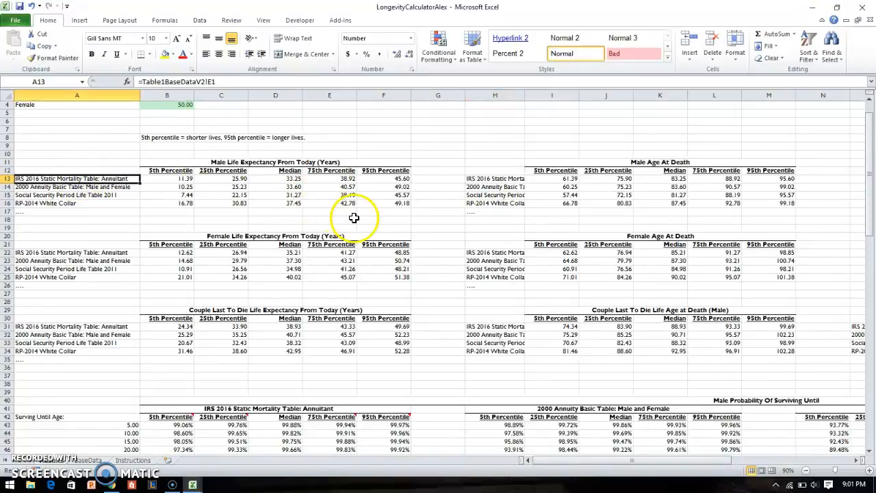
pyautogui.scroll(1, 352, 221)
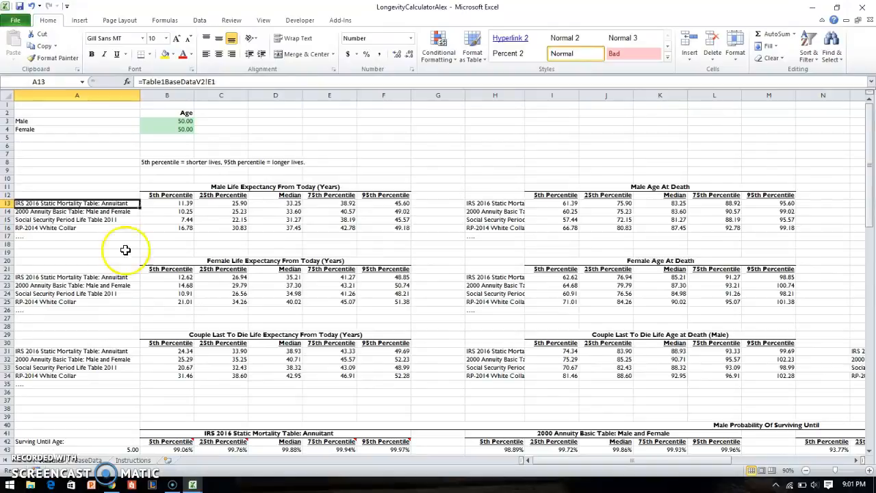
# Review the update instructions on downloading, opening and copying mortality data, checking the table list on the Society of Actuaries site.
pyautogui.click(133, 460)
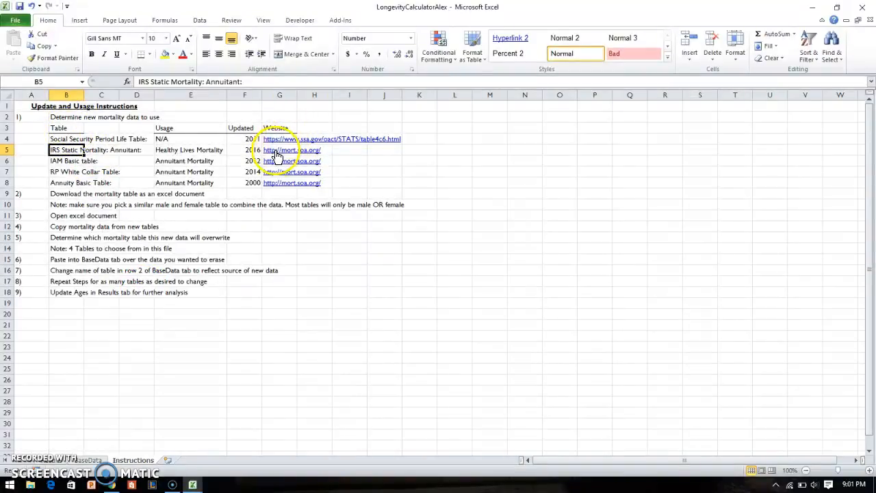
pyautogui.click(79, 194)
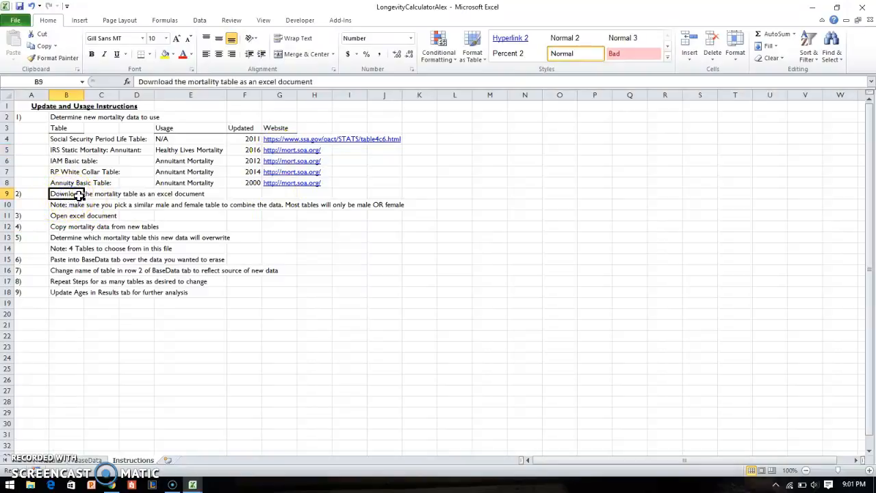
pyautogui.click(113, 485)
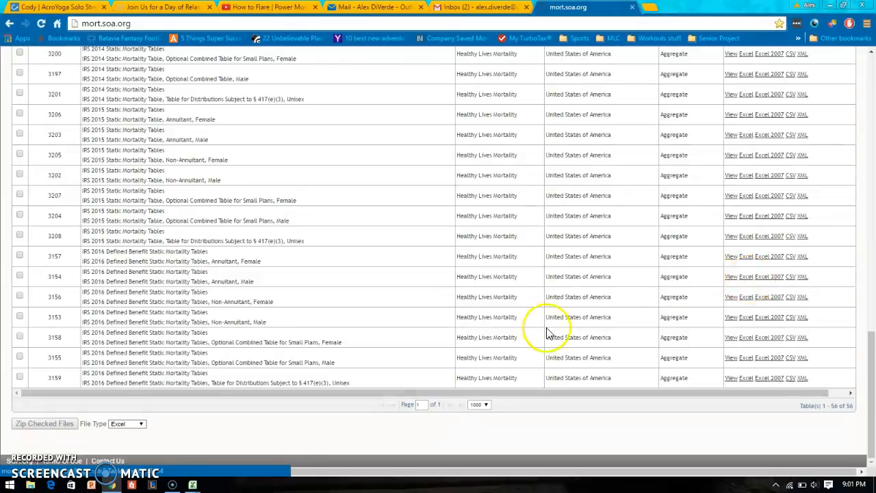
pyautogui.moveTo(191, 484)
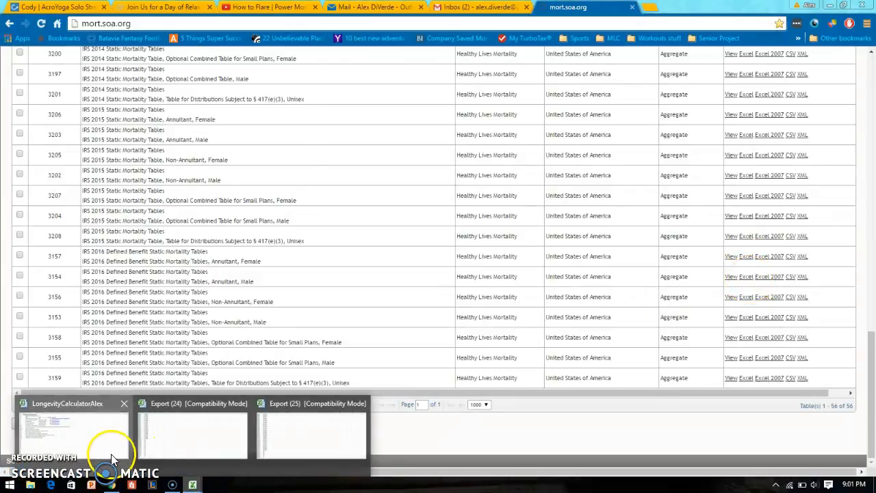
pyautogui.click(76, 432)
pyautogui.click(58, 217)
pyautogui.click(60, 228)
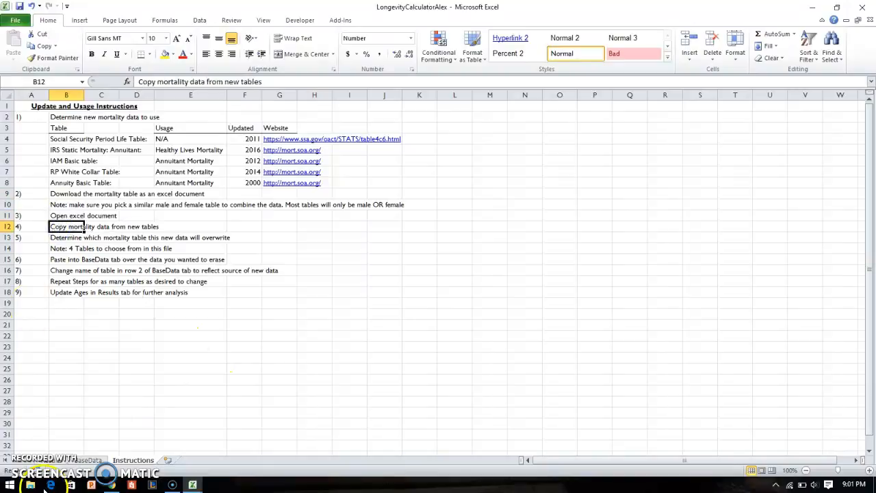
# Review the instructions on choosing a table to overwrite, renaming it and repeating the steps, comparing them with the four tables in BaseData.
pyautogui.click(89, 460)
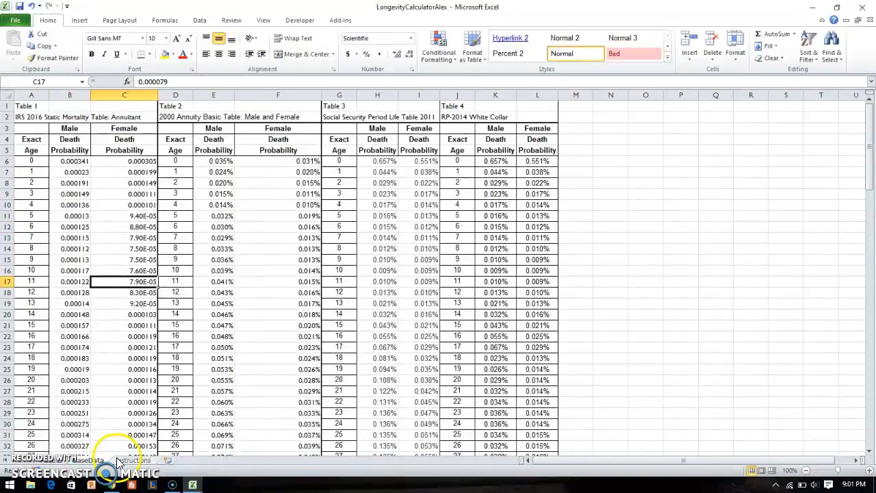
pyautogui.click(119, 460)
pyautogui.click(60, 248)
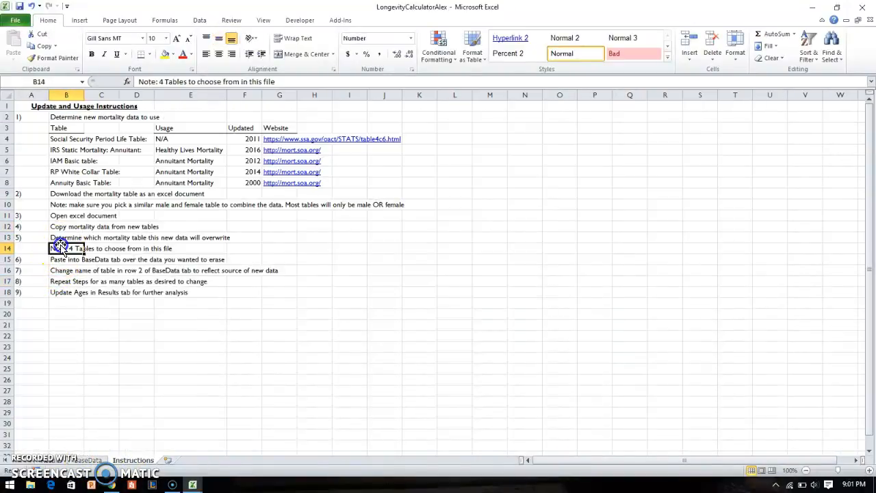
pyautogui.click(86, 460)
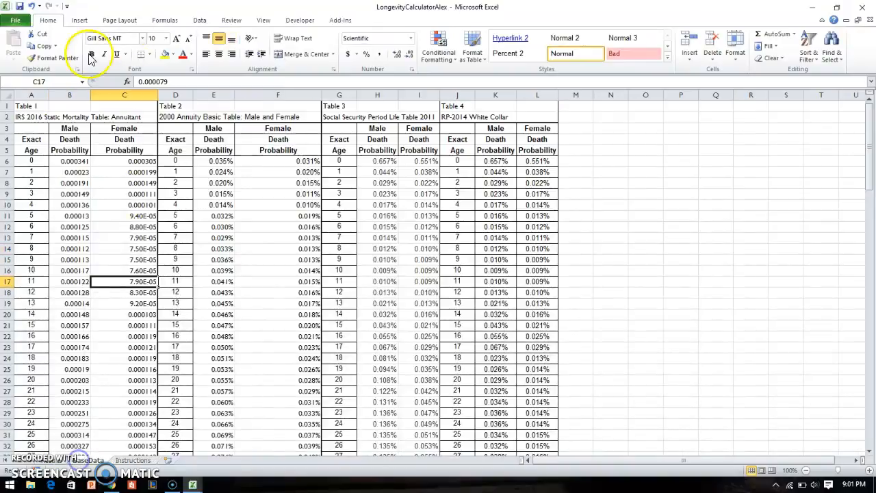
pyautogui.click(132, 460)
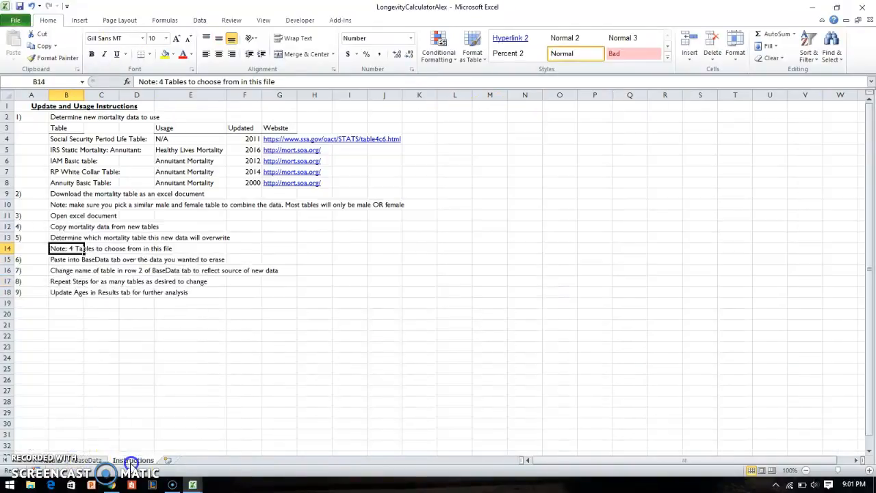
pyautogui.click(64, 271)
pyautogui.click(65, 281)
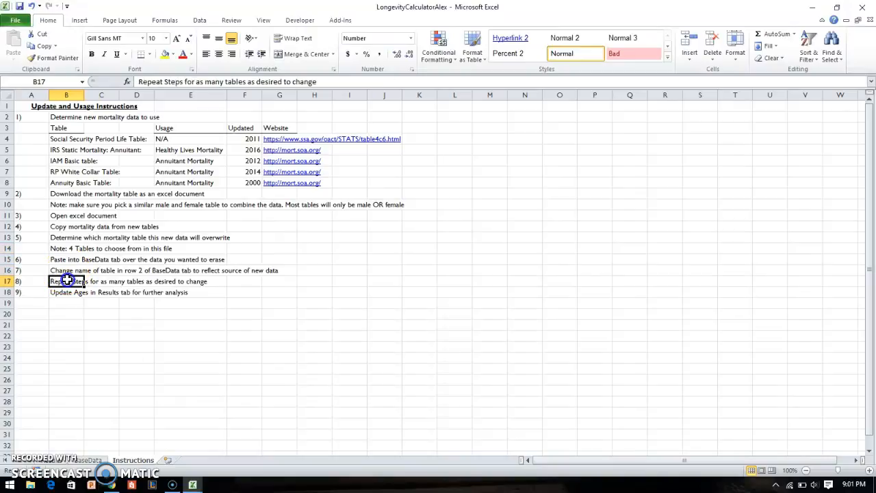
# Look through the Results sheet, from the life expectancy tables down to the female and last-to-die survival probabilities.
pyautogui.click(58, 462)
pyautogui.scroll(-10, 308, 256)
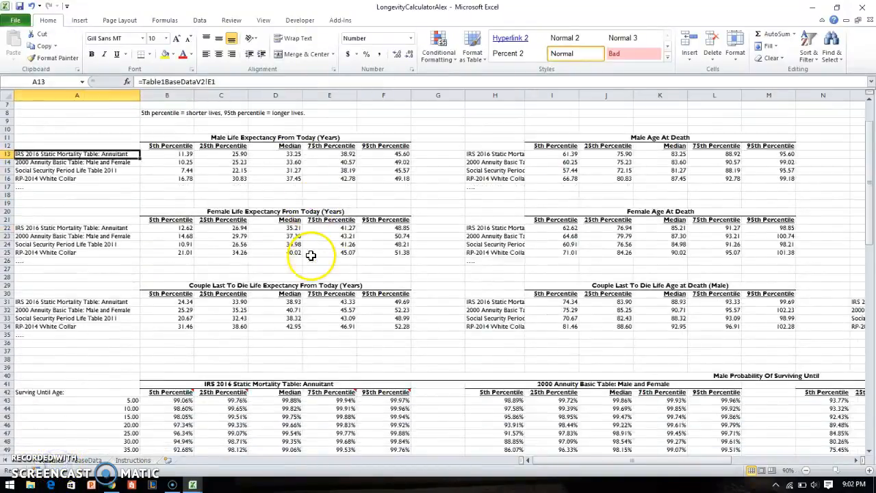
pyautogui.scroll(-12, 308, 255)
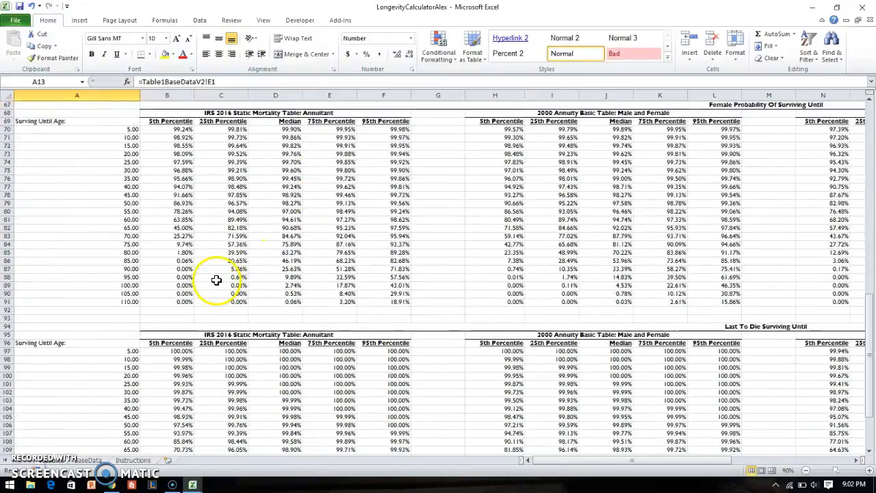
pyautogui.scroll(20, 215, 279)
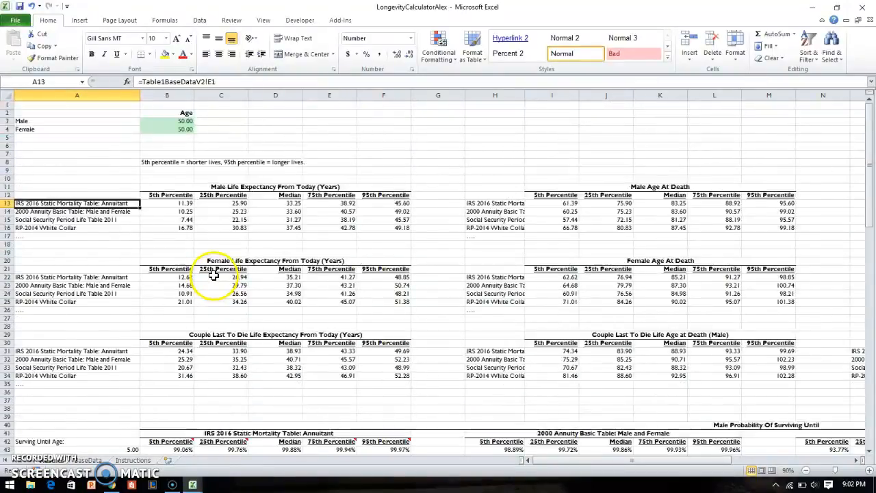